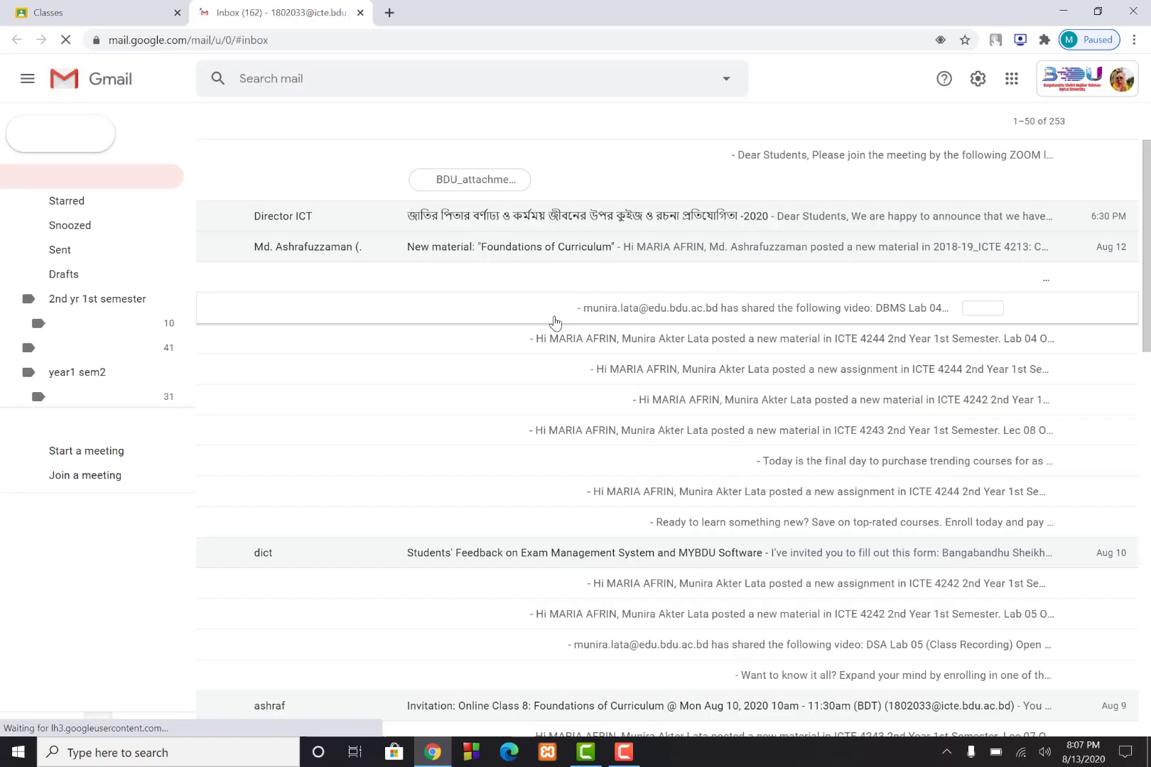
# Open Gmail's Labels settings page to list existing labels like Coursera and Bangla Theory
pyautogui.scroll(-15, 547, 591)
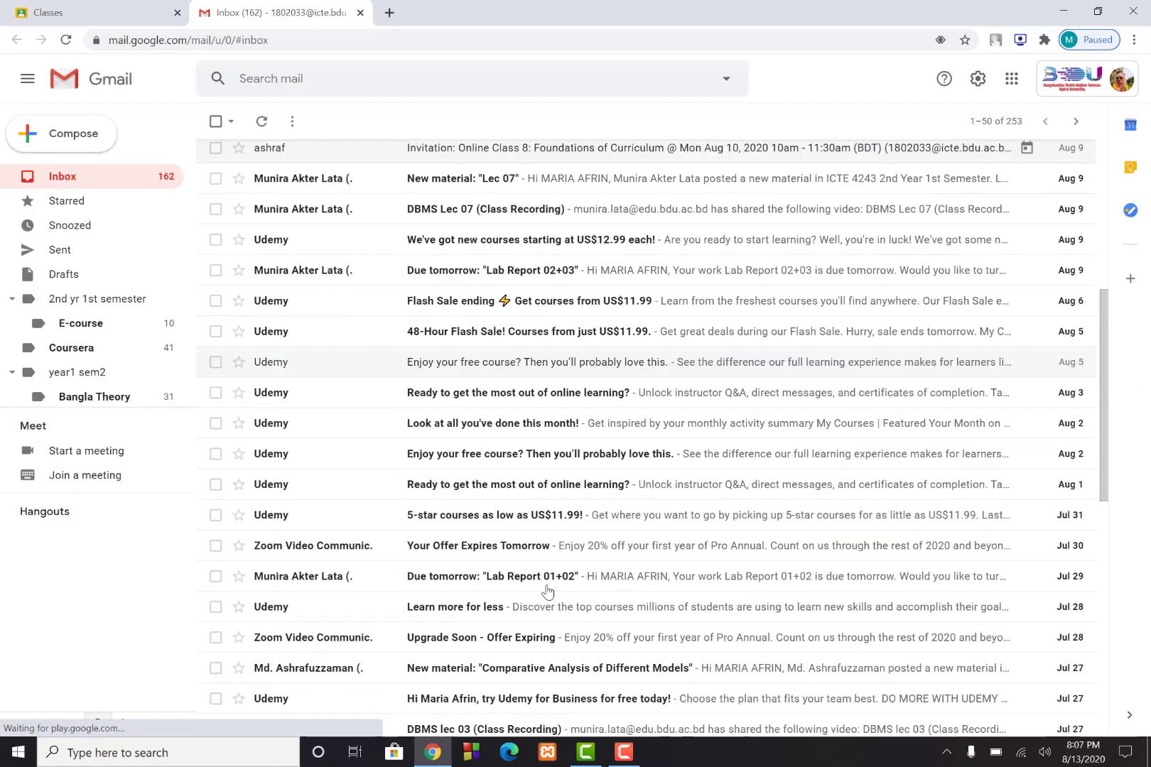
pyautogui.scroll(15, 547, 591)
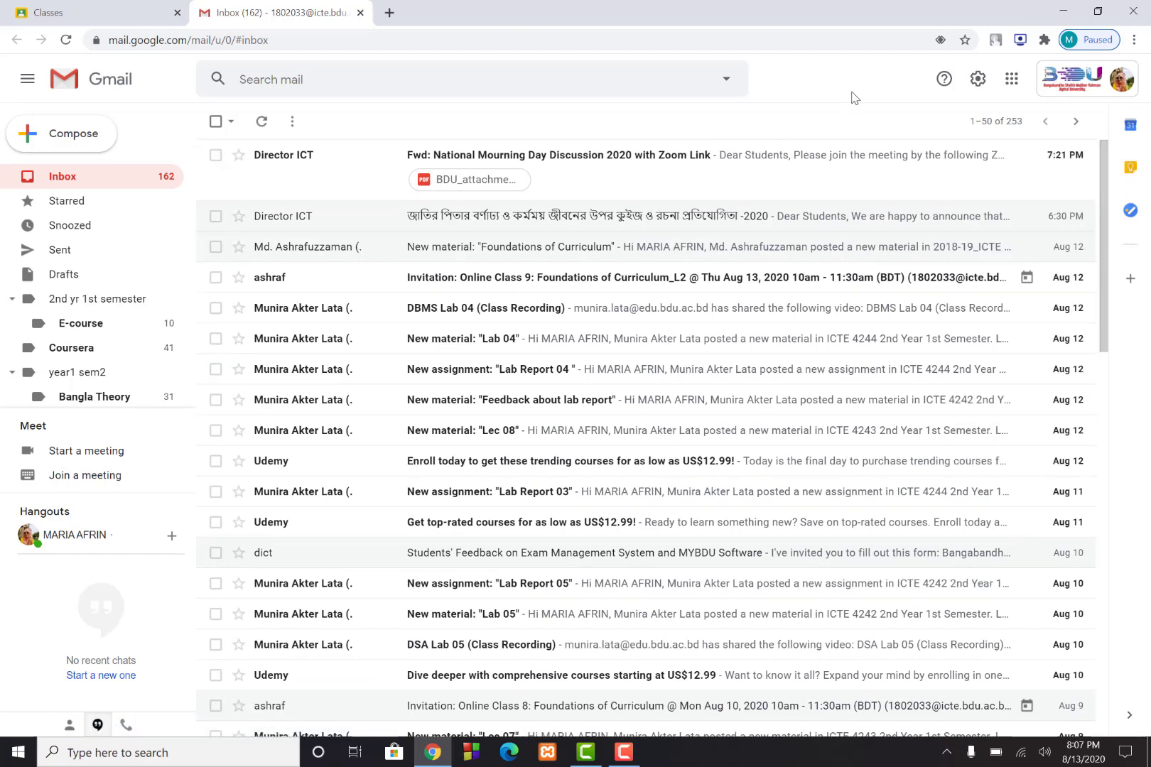
pyautogui.click(979, 79)
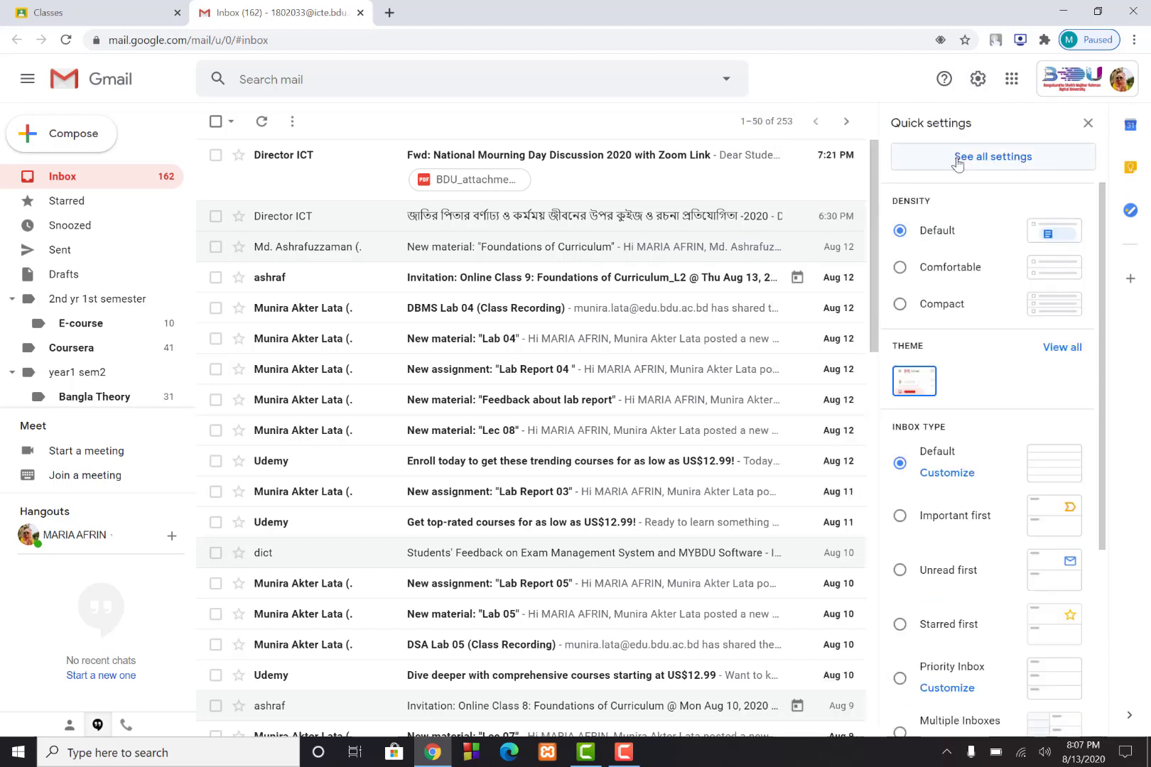
pyautogui.click(977, 162)
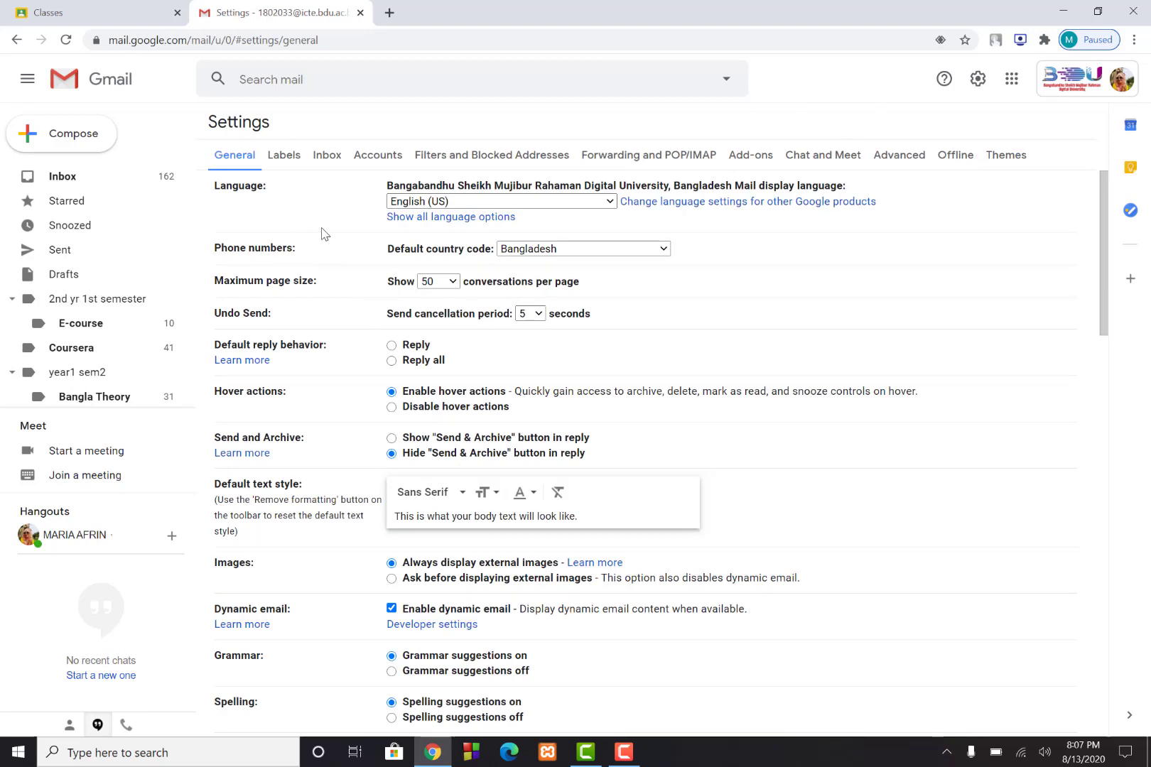
pyautogui.click(285, 161)
pyautogui.scroll(-4, 361, 427)
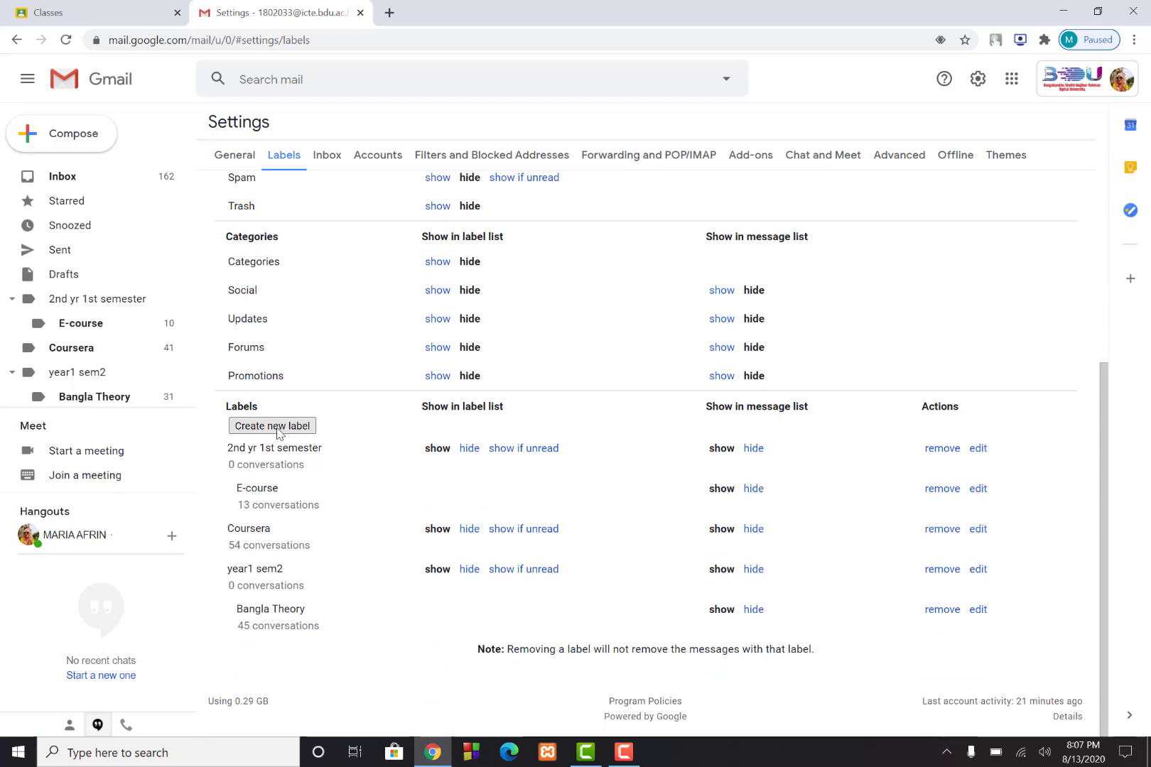
# Create a new label named '1st year 2nd semester'
pyautogui.click(277, 427)
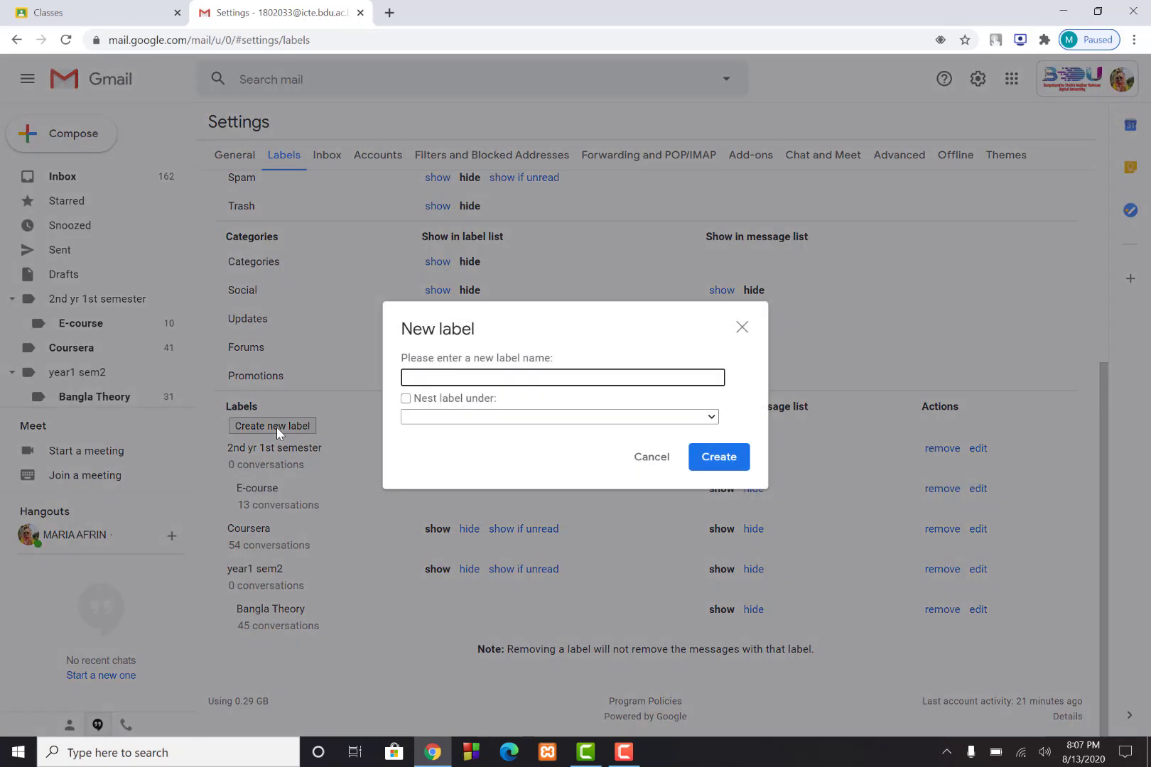
pyautogui.write('1st year 2nd semester')
pyautogui.click(721, 469)
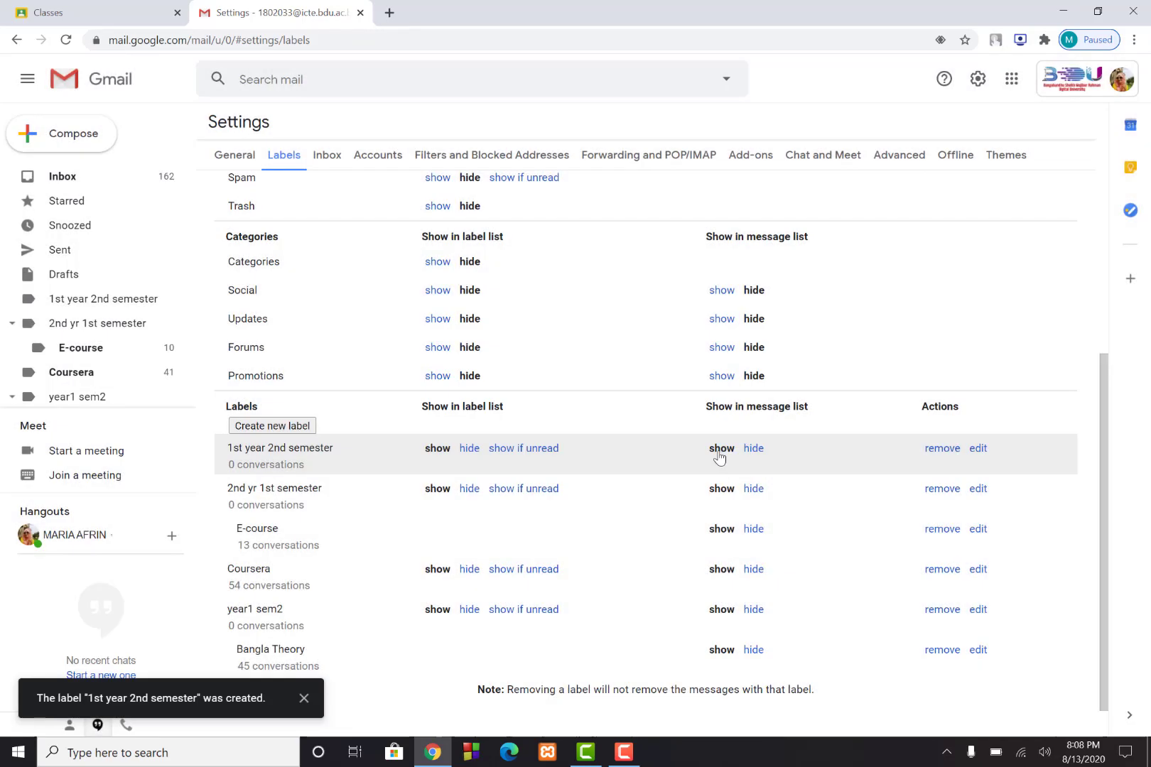
# Create a 'physics' label nested under '1st year 2nd semester', then return to the inbox
pyautogui.click(277, 426)
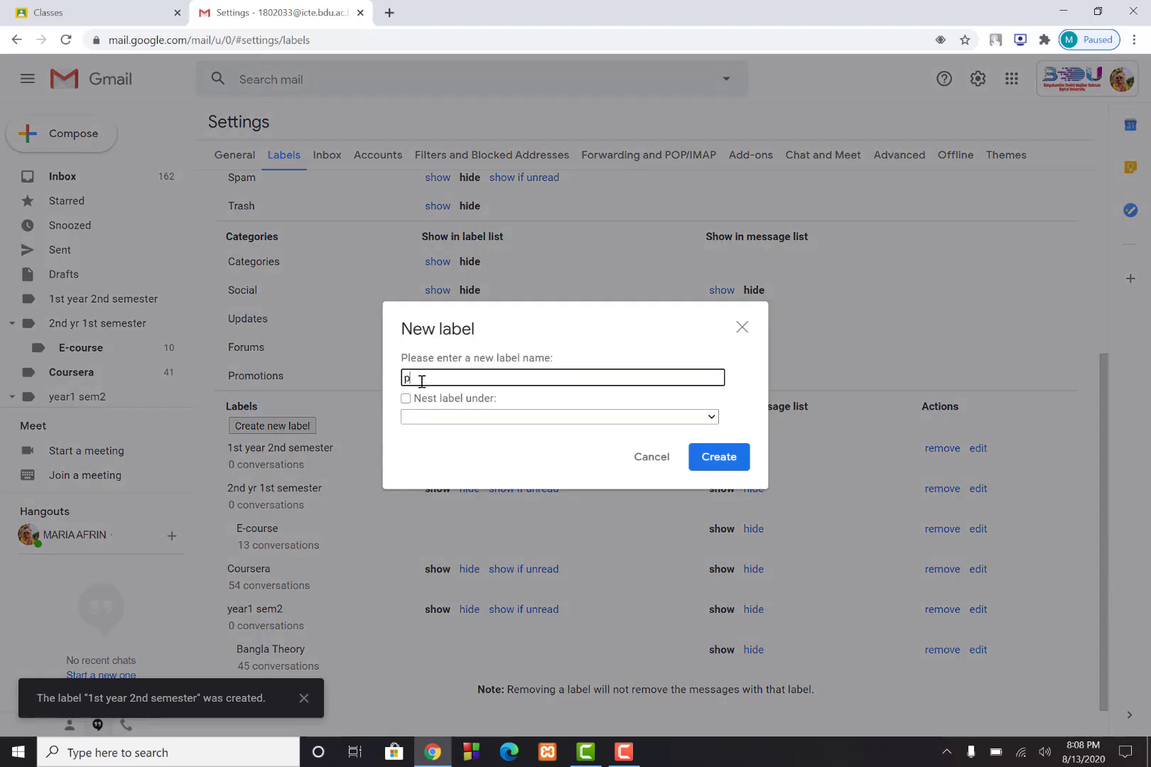
pyautogui.write('physics')
pyautogui.click(712, 418)
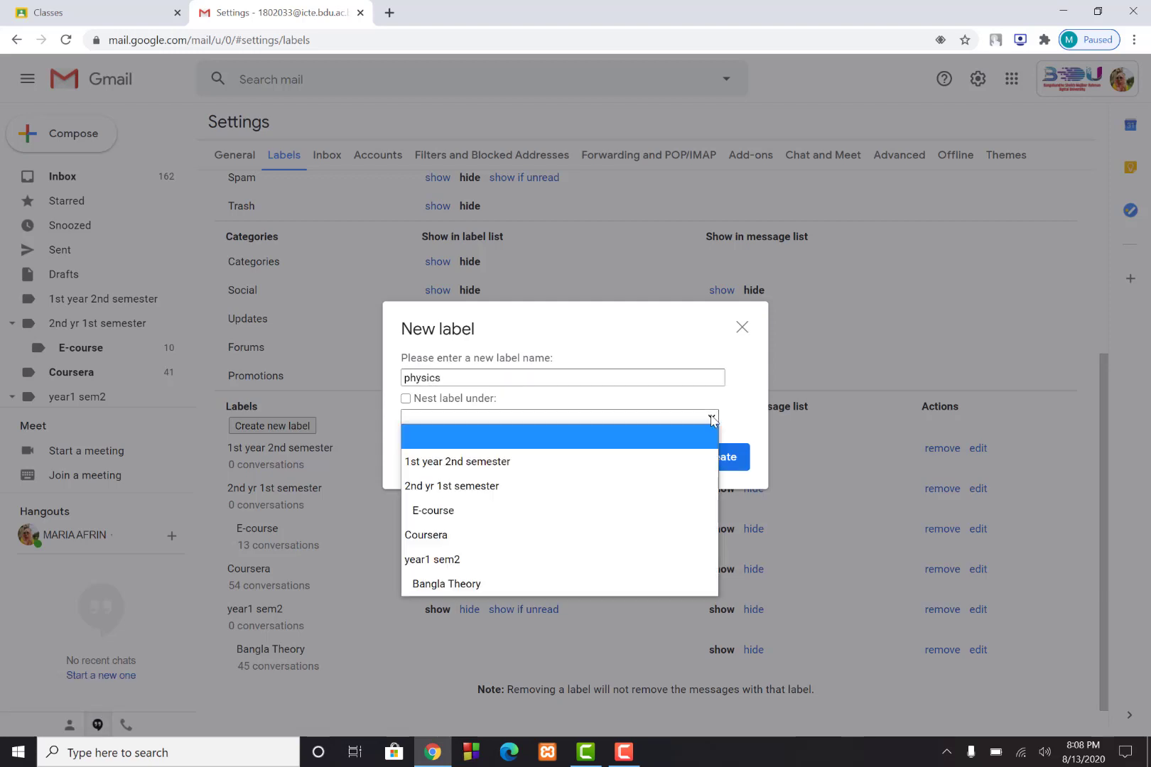
pyautogui.click(530, 461)
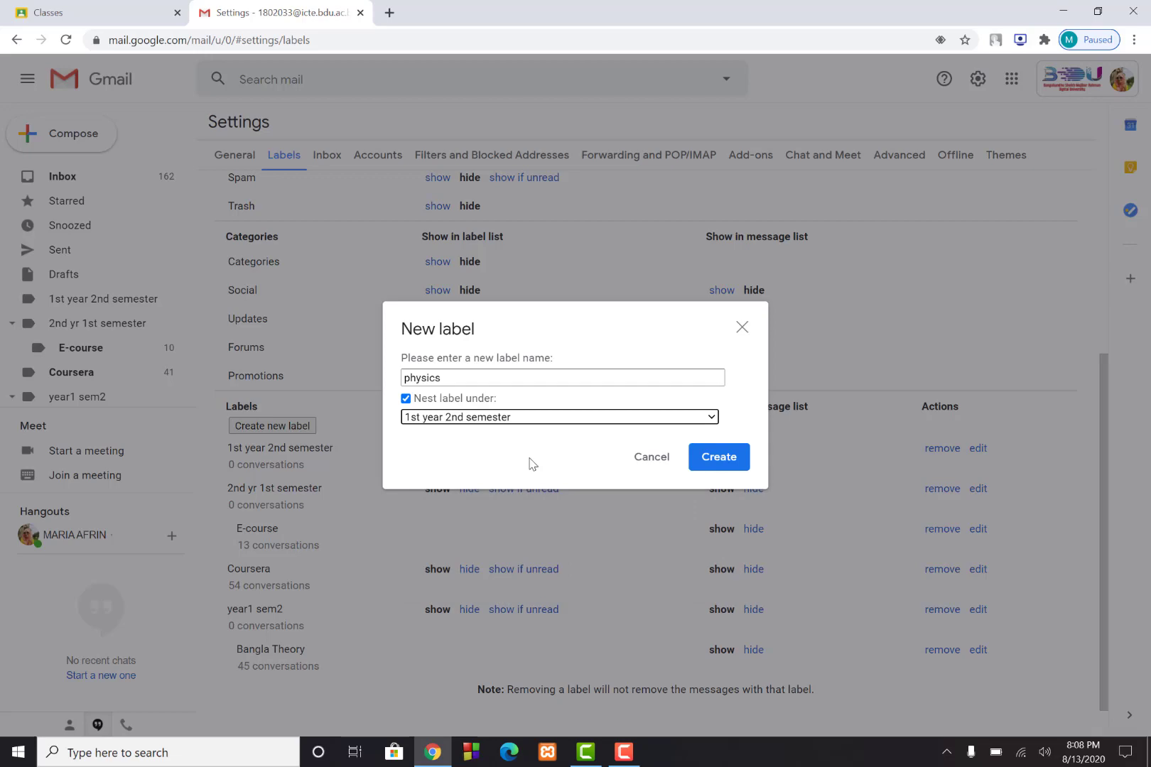
pyautogui.click(699, 461)
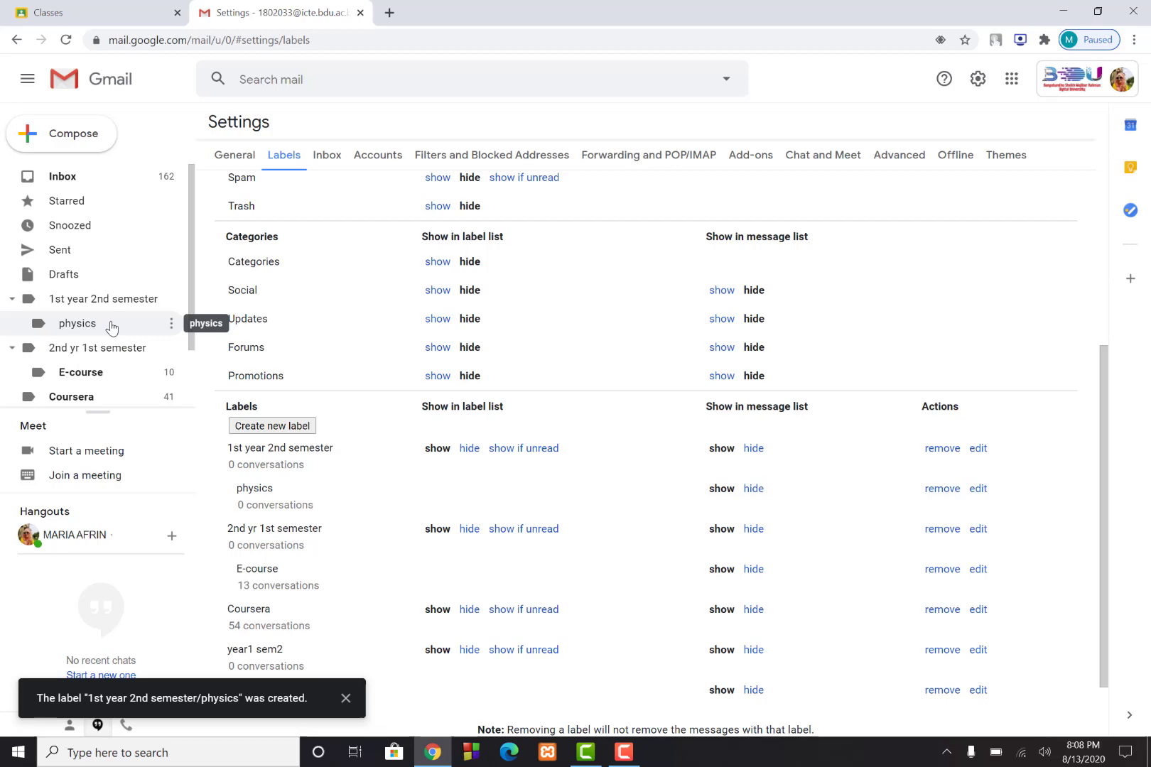
pyautogui.click(64, 178)
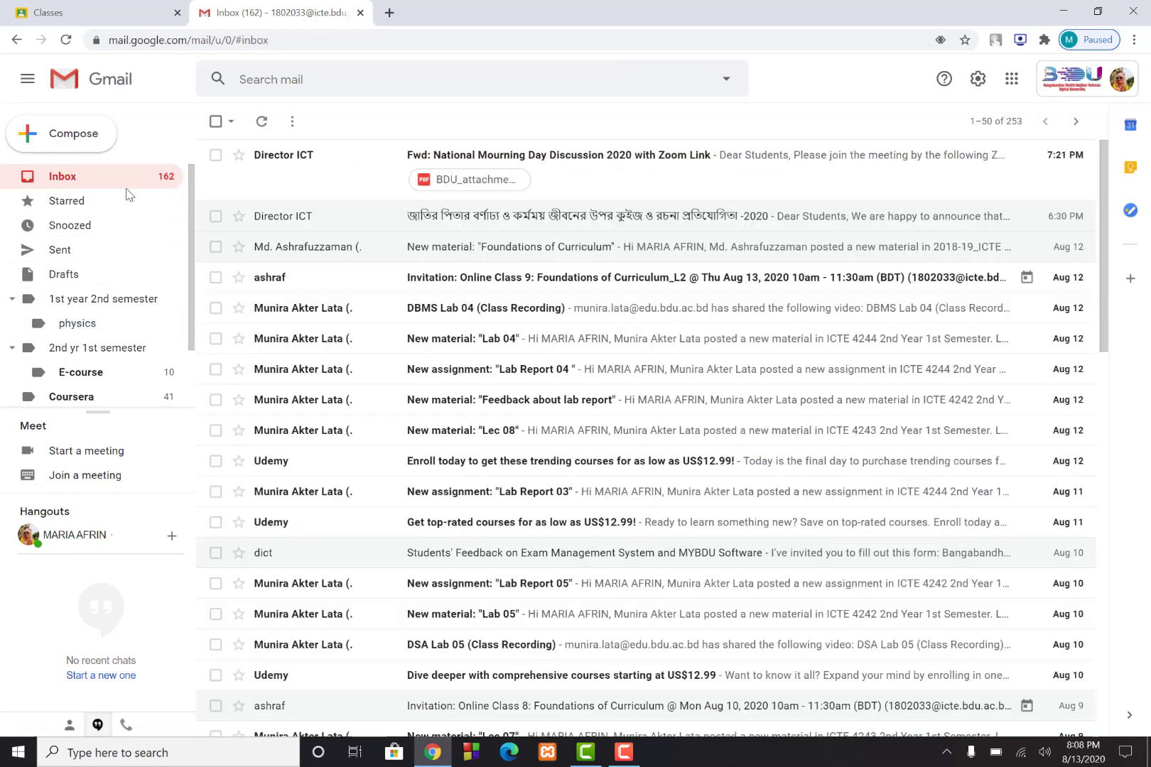
# Page back to an older Classroom announcement, open it, and select the sender's name in its details
pyautogui.click(1076, 124)
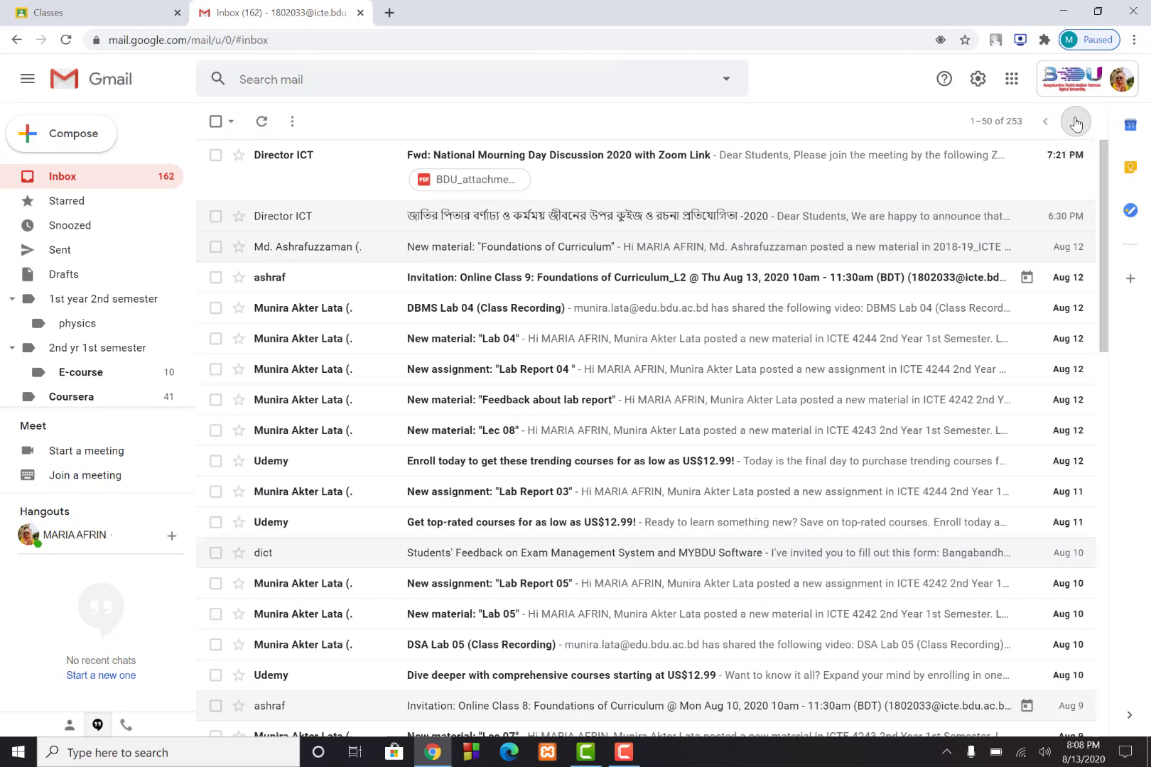
pyautogui.click(1076, 124)
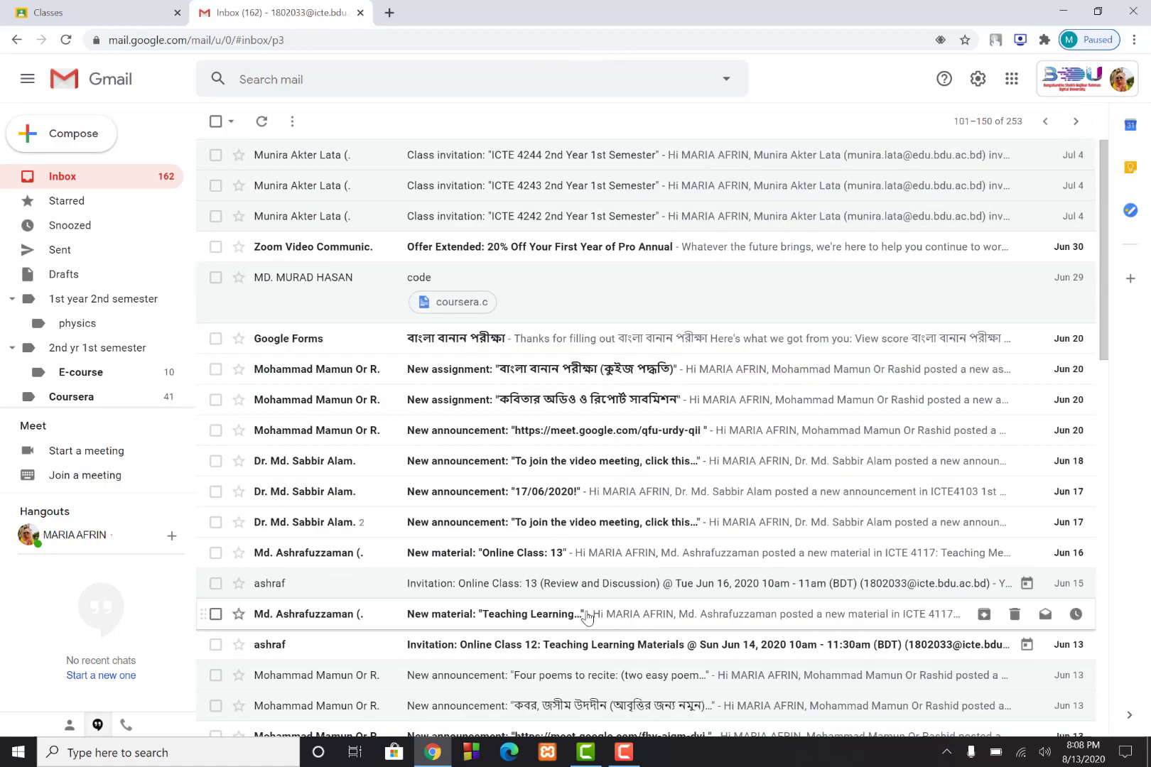
pyautogui.scroll(-3, 587, 618)
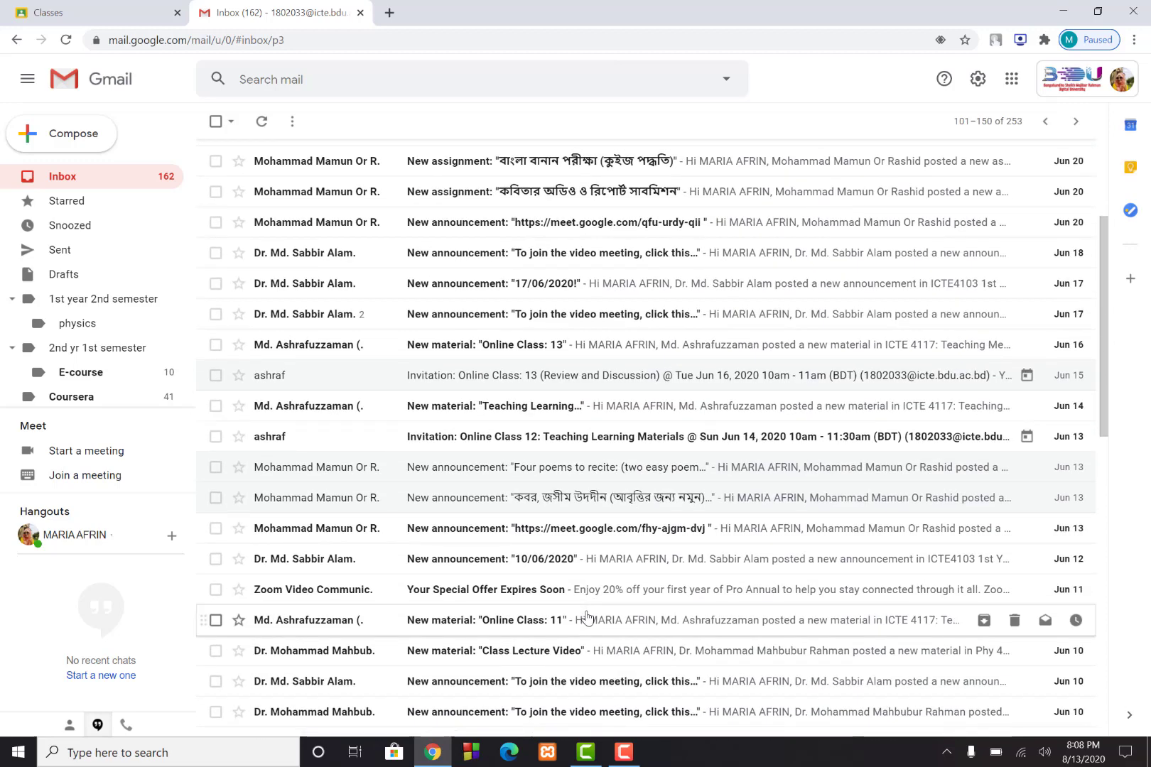
pyautogui.click(329, 533)
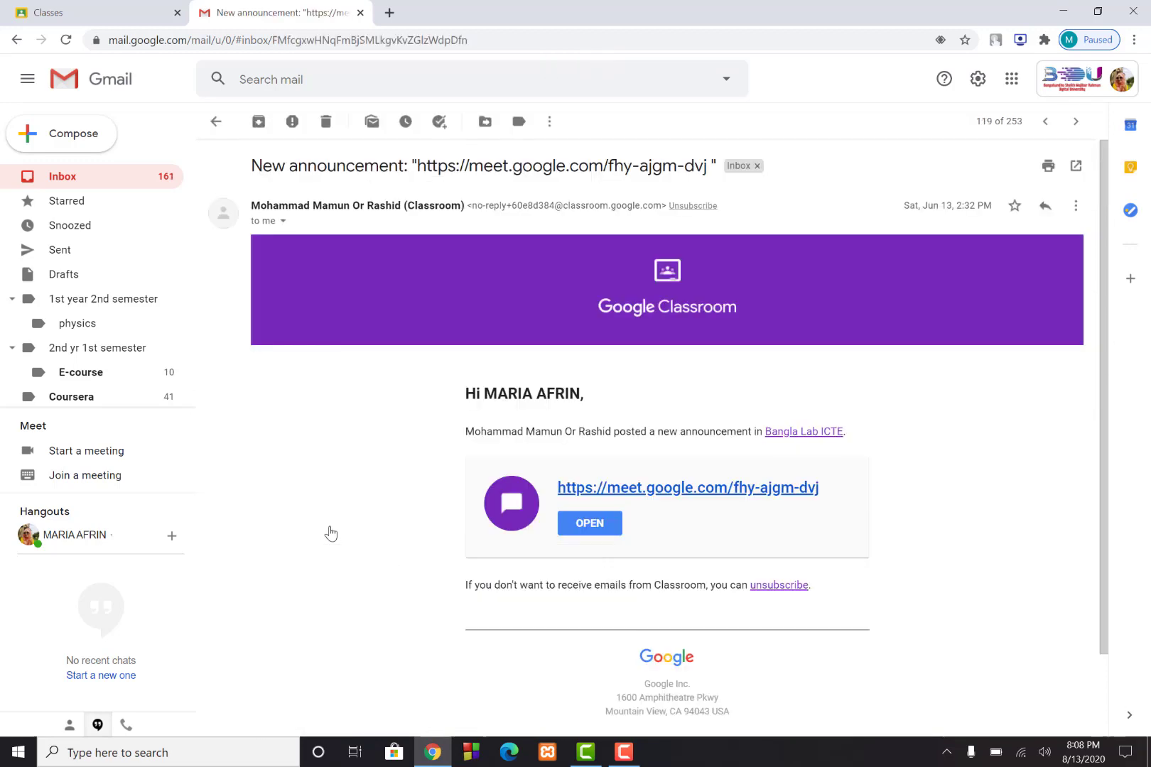
pyautogui.click(283, 221)
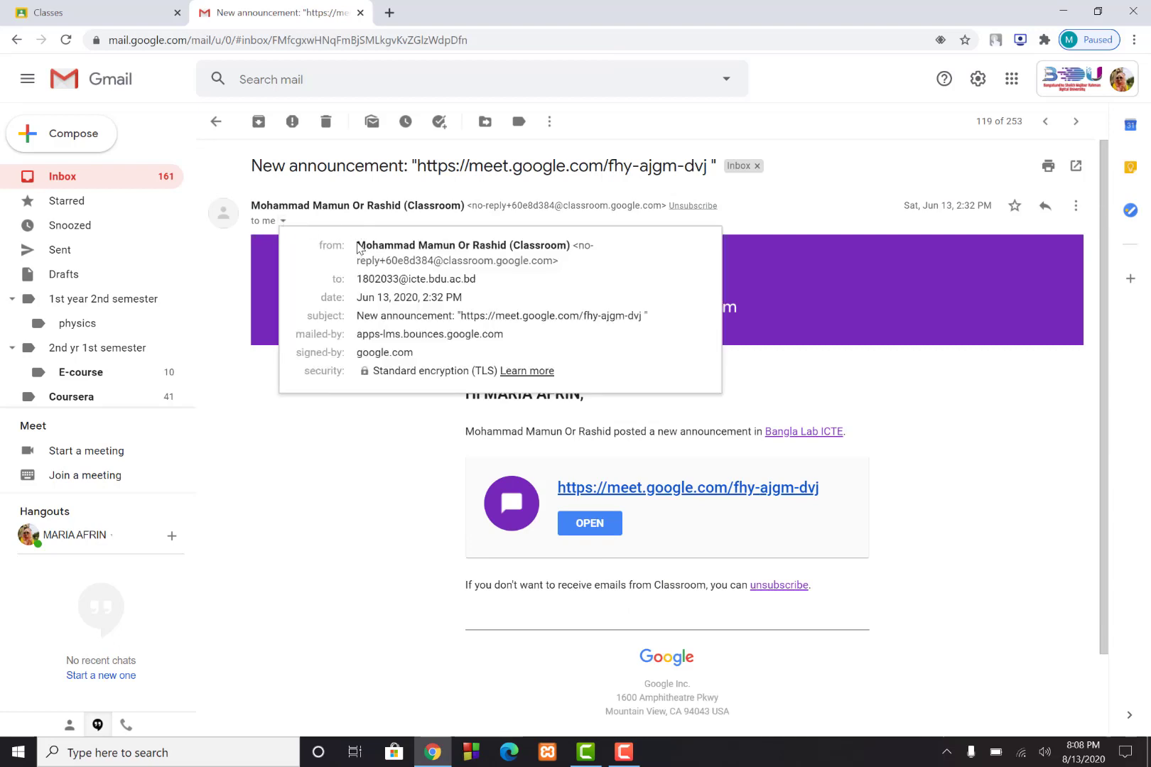
pyautogui.moveTo(359, 244); pyautogui.dragTo(568, 246)
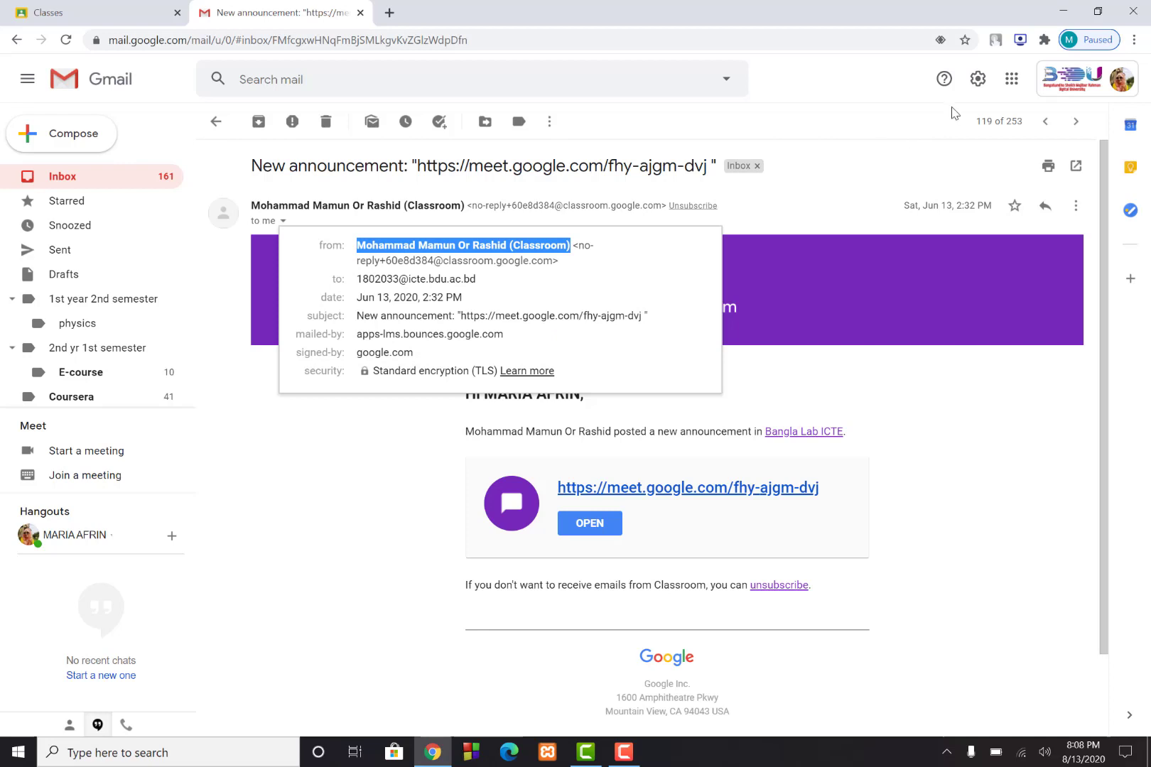
# Go to Filters and Blocked Addresses settings and begin a new filter
pyautogui.click(977, 80)
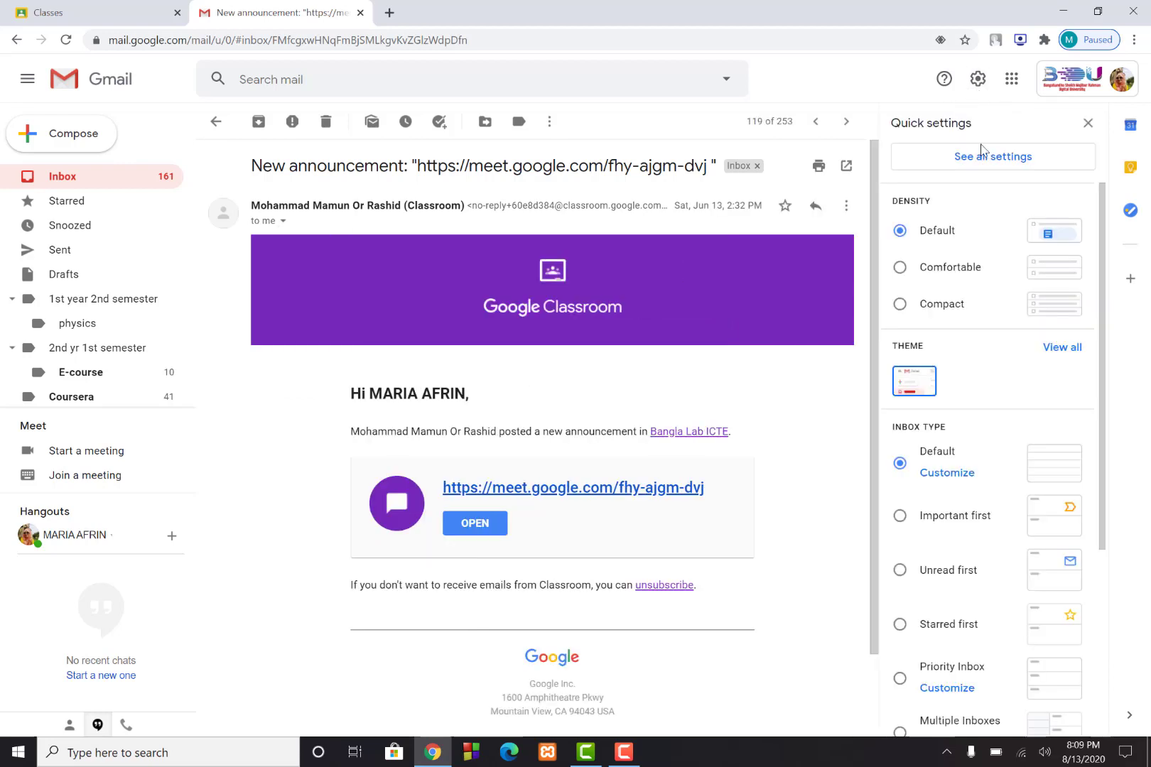
pyautogui.click(981, 157)
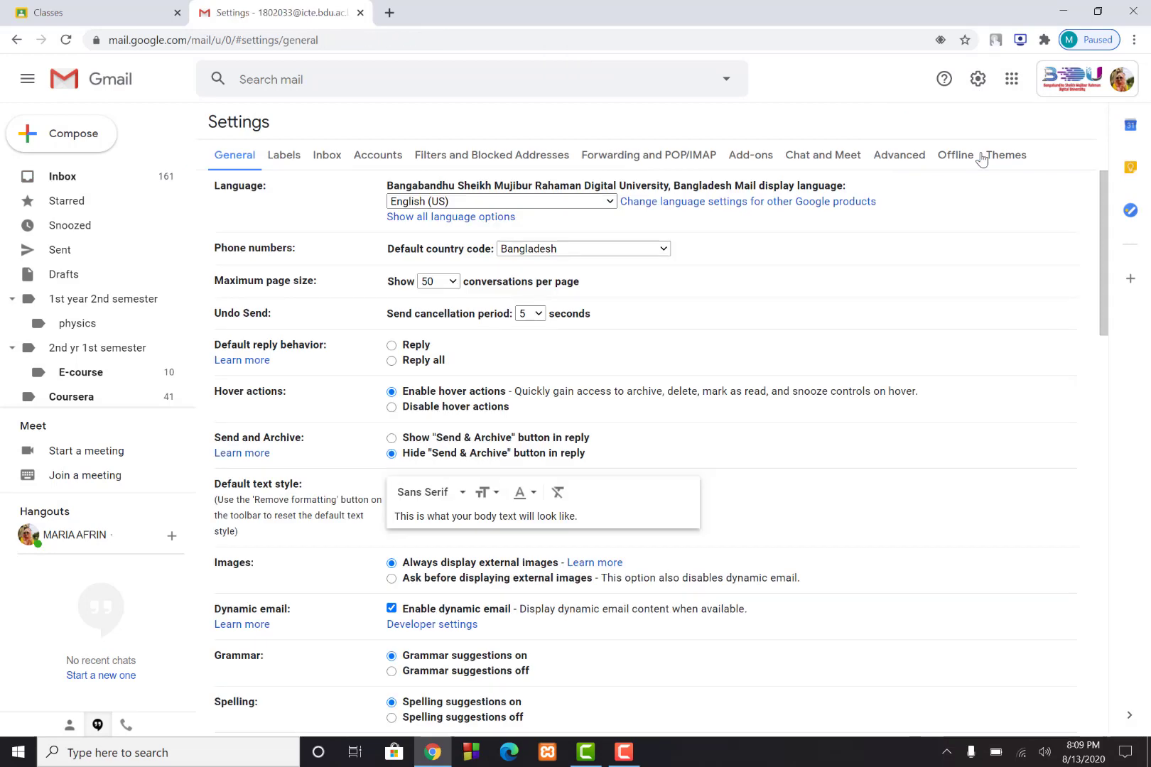
pyautogui.click(459, 161)
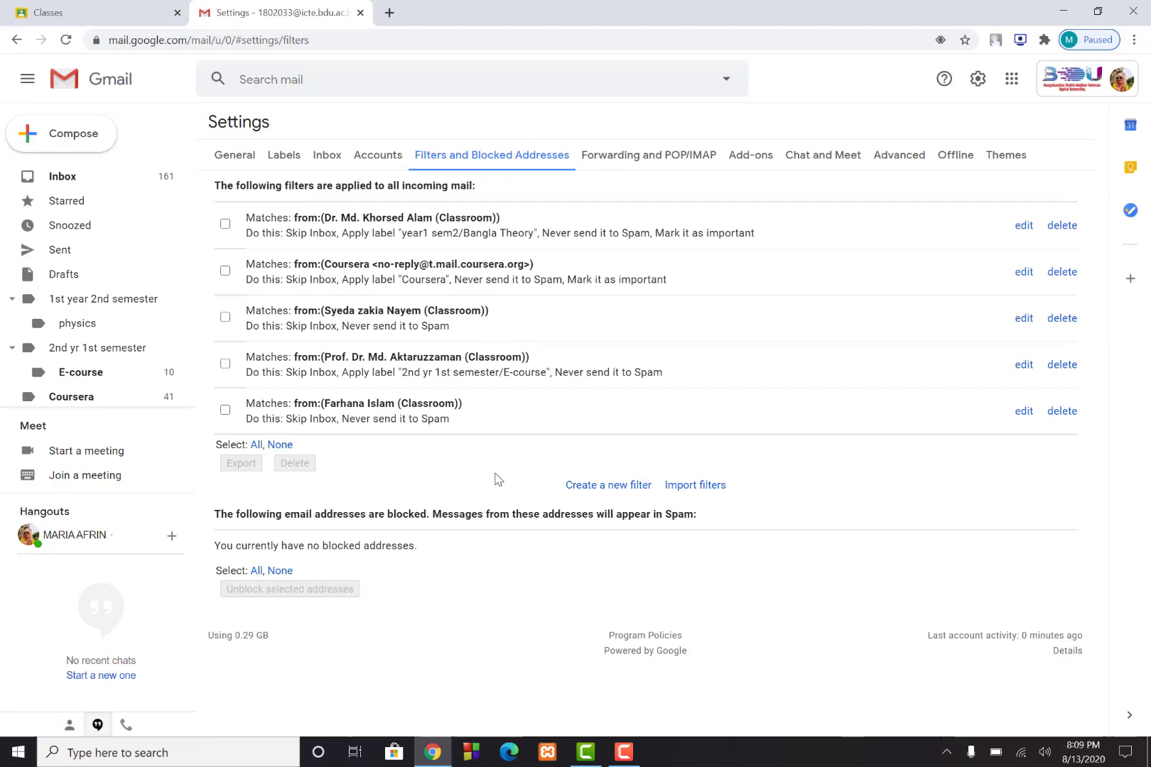
pyautogui.click(601, 485)
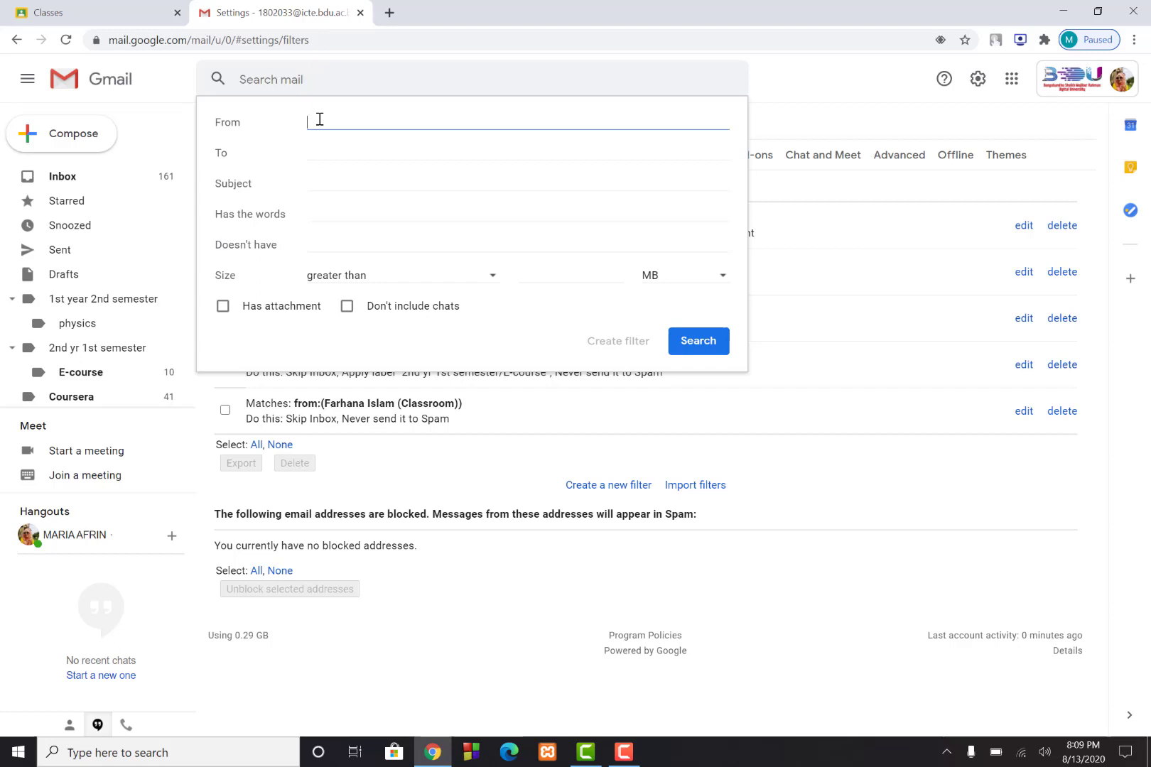
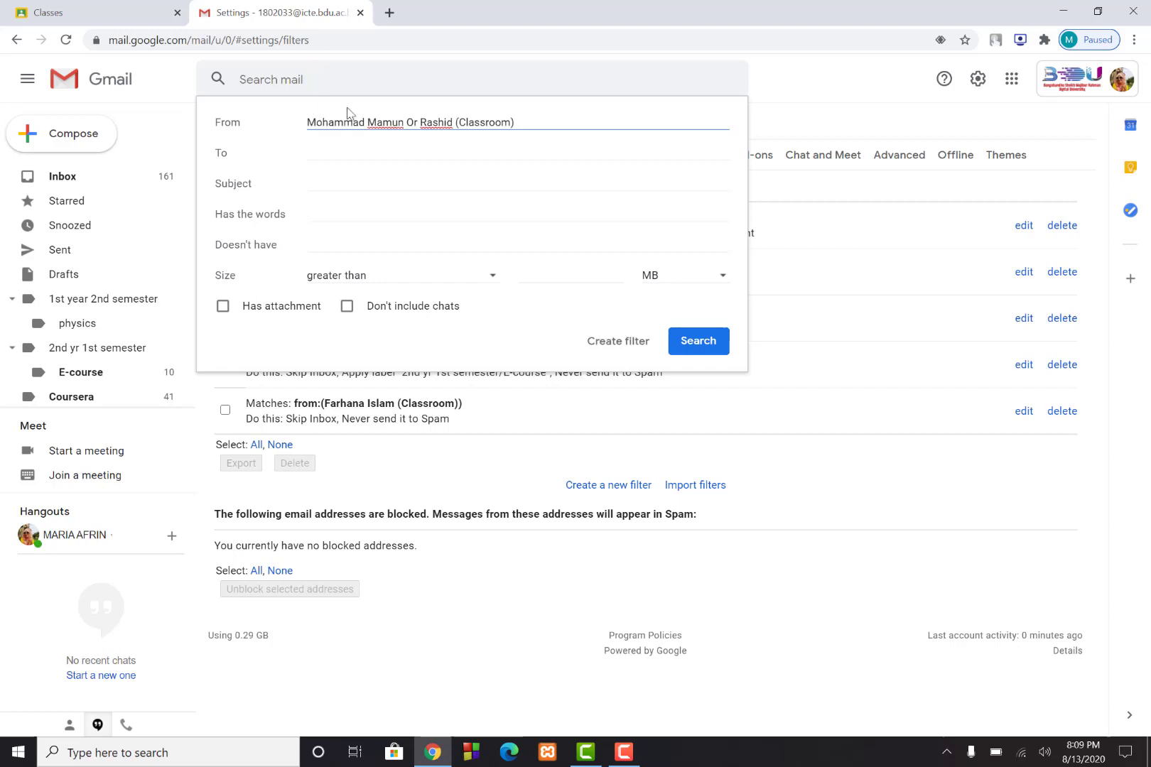
# Search for mail from the pasted Classroom sender (23 results) and create a filter from that search
pyautogui.click(694, 342)
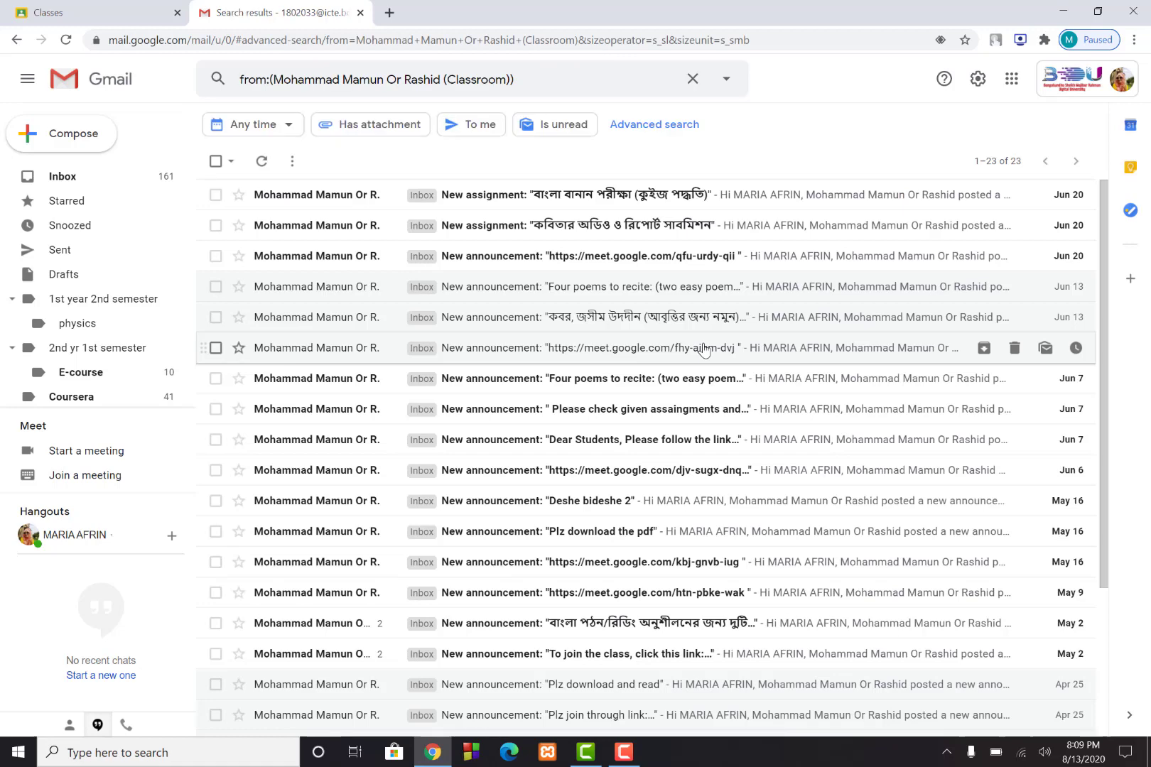
pyautogui.scroll(-3, 615, 522)
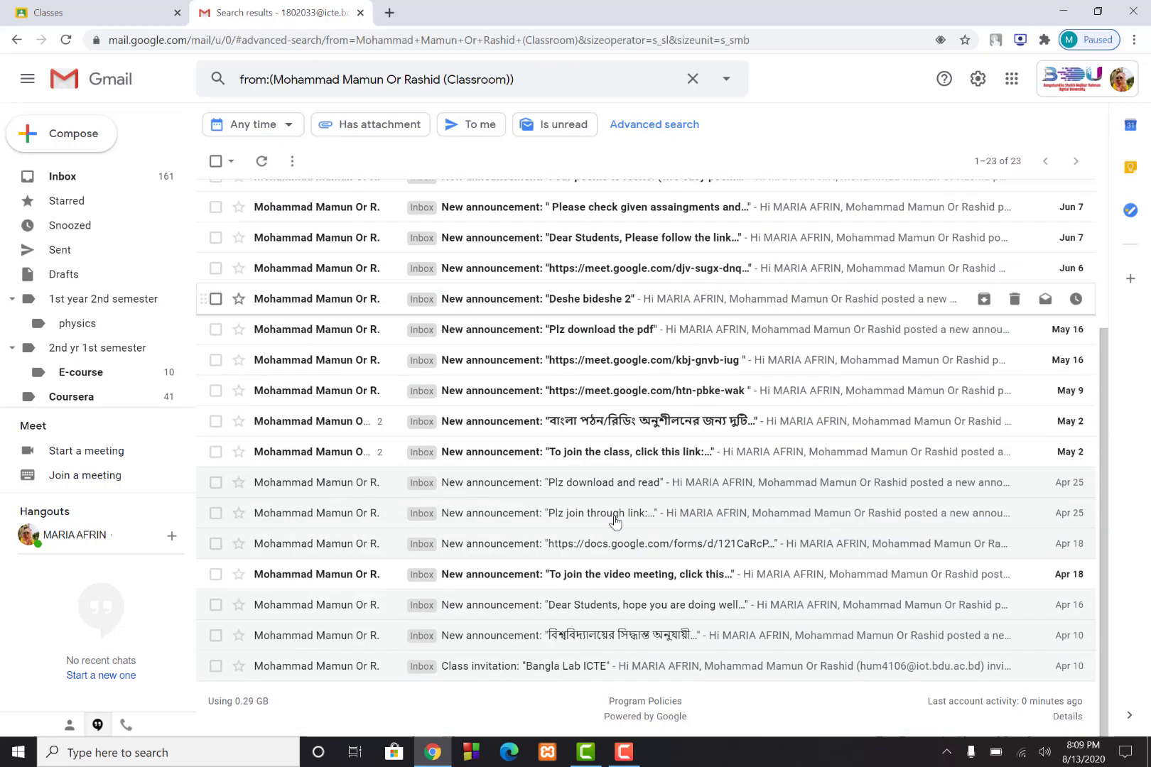
pyautogui.scroll(3, 615, 522)
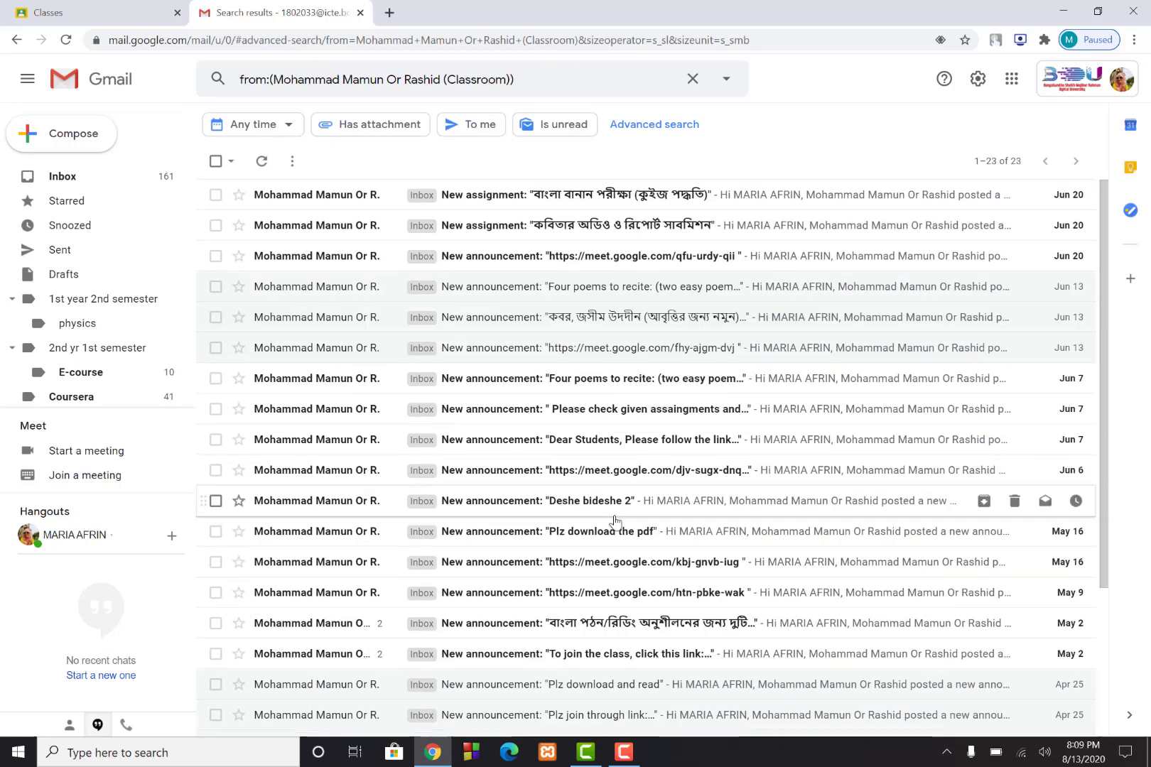
pyautogui.scroll(-3, 615, 522)
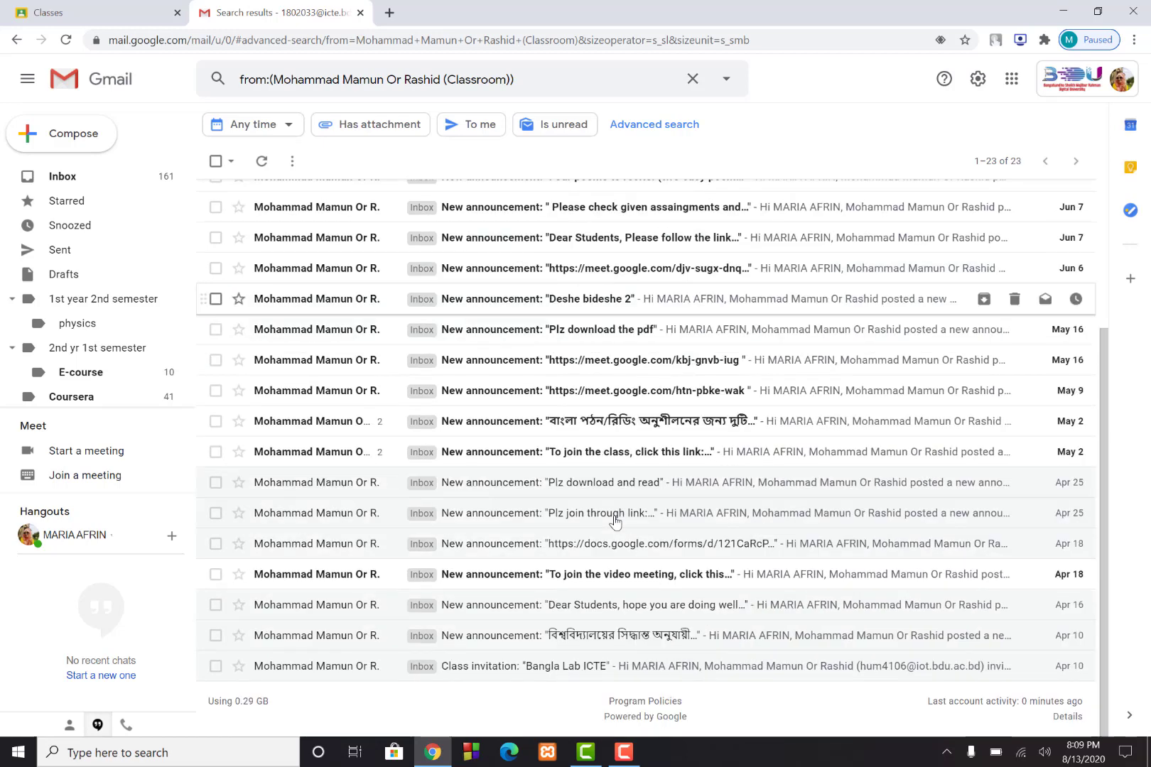
pyautogui.scroll(3, 615, 523)
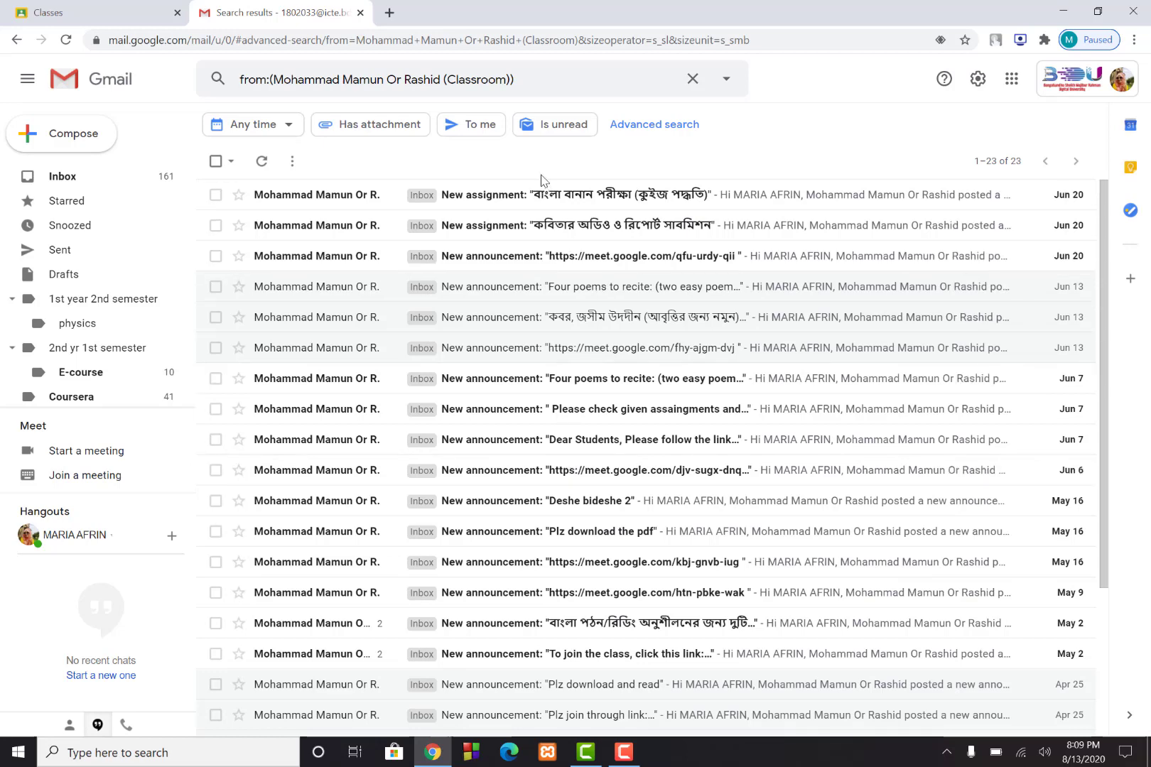
pyautogui.click(644, 128)
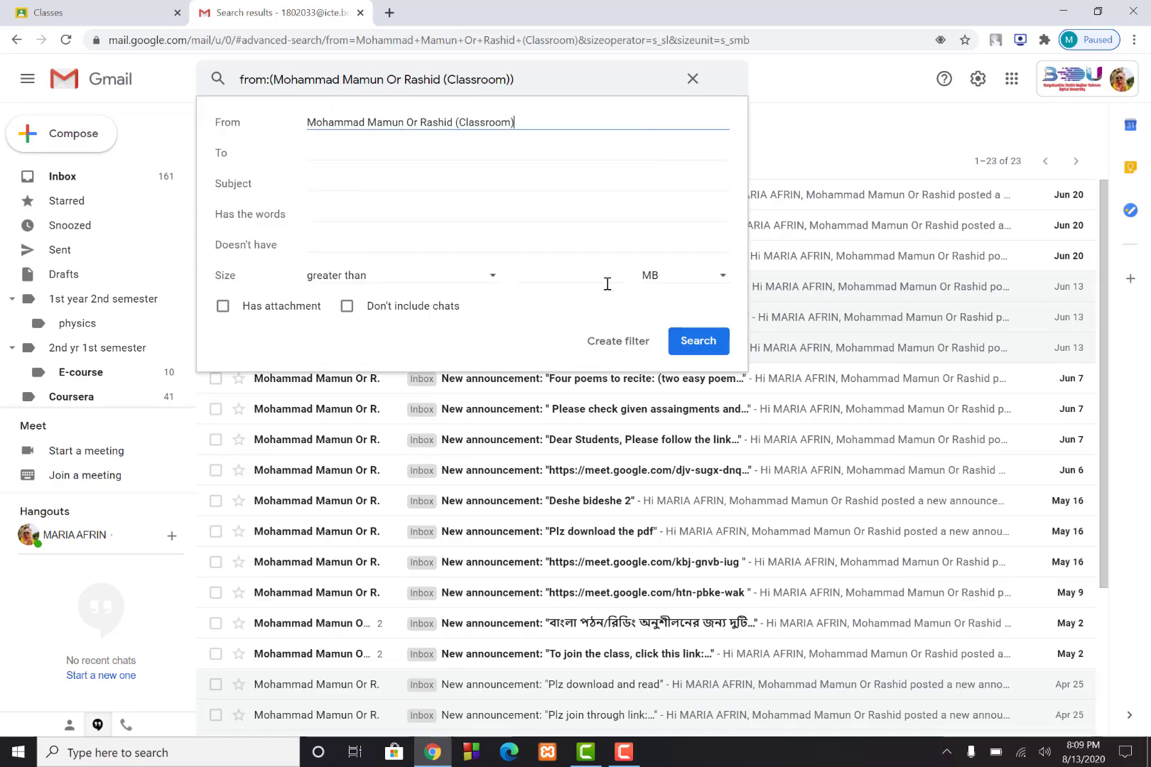
pyautogui.click(610, 347)
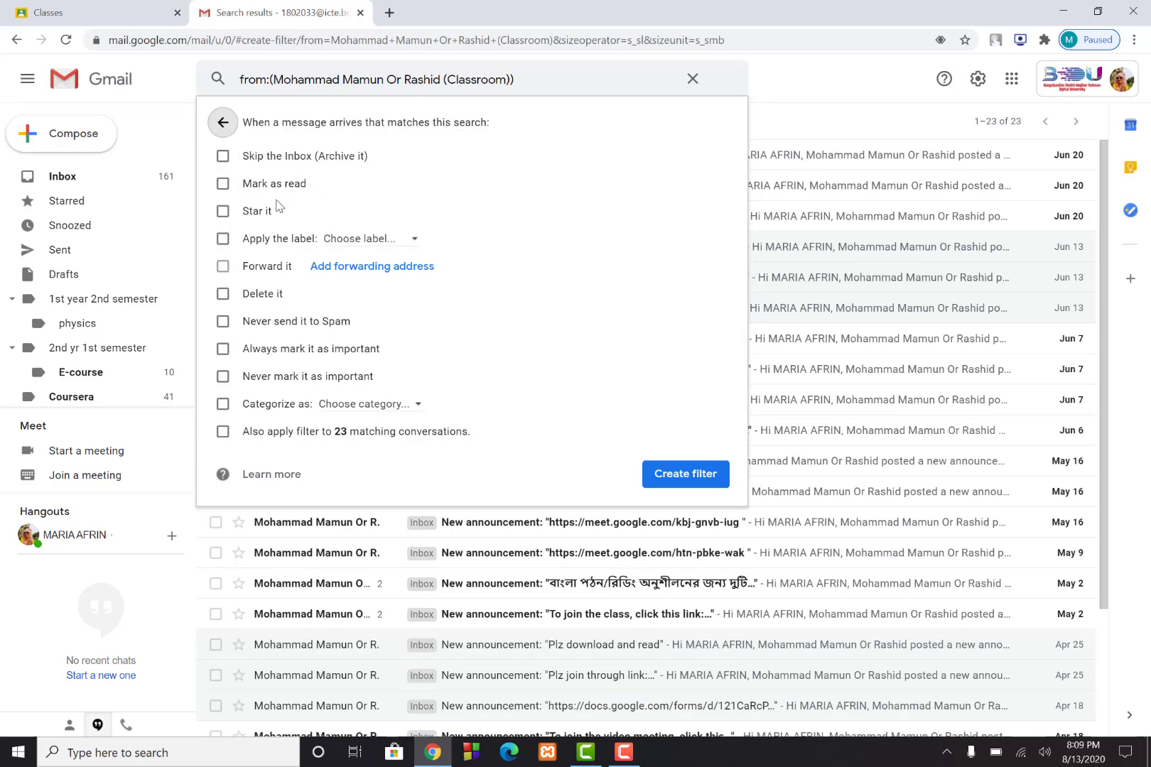
# Set the filter to skip Inbox, apply label 1st year 2nd semester/physics, never spam, include existing mail
pyautogui.click(223, 157)
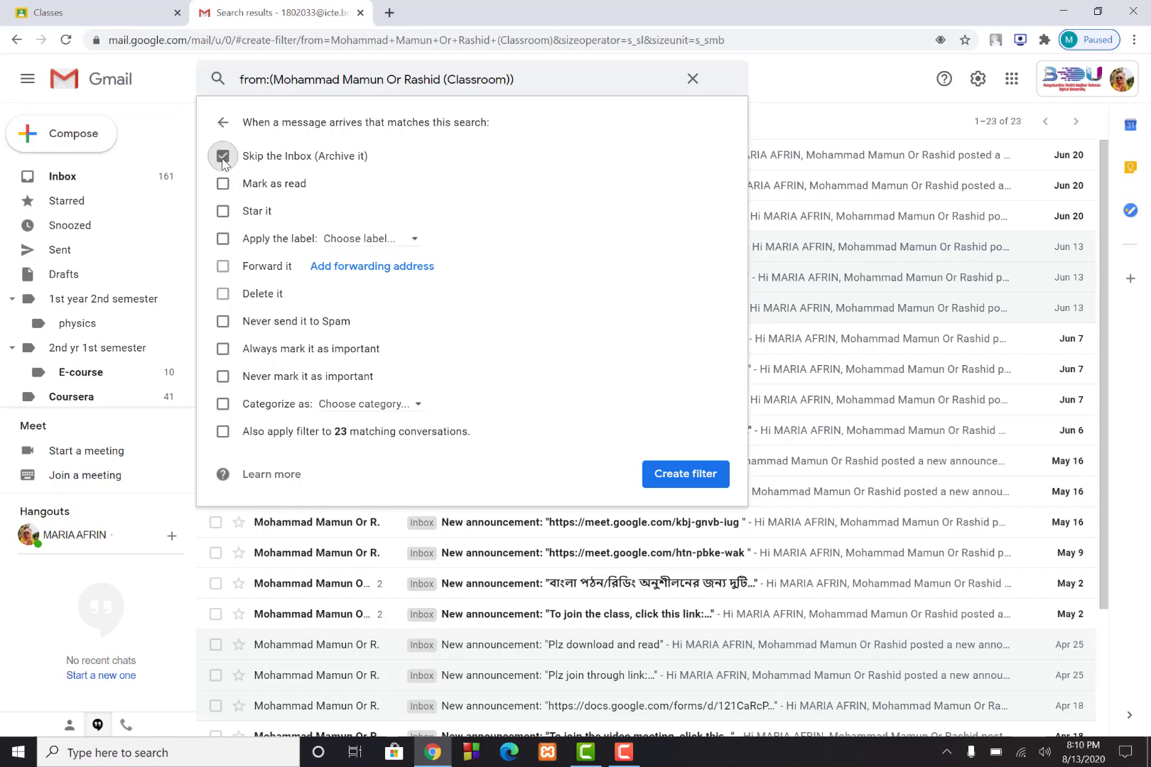
pyautogui.click(223, 241)
pyautogui.click(414, 243)
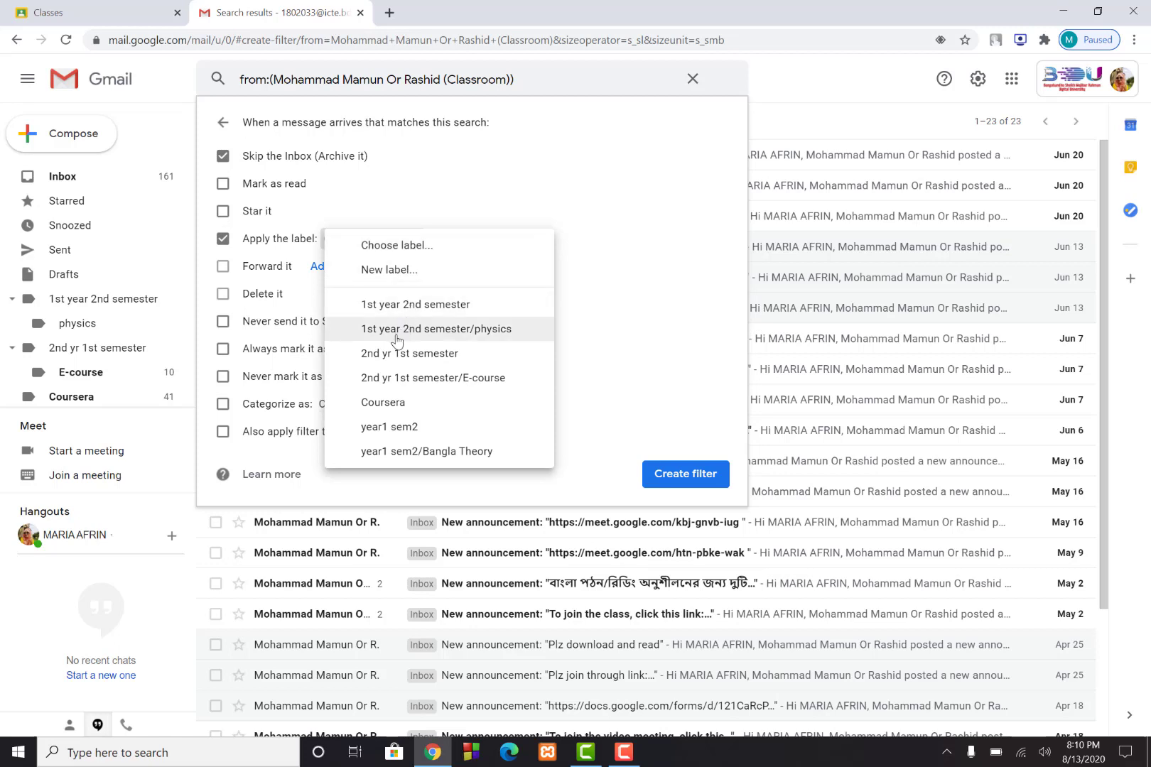
pyautogui.click(439, 332)
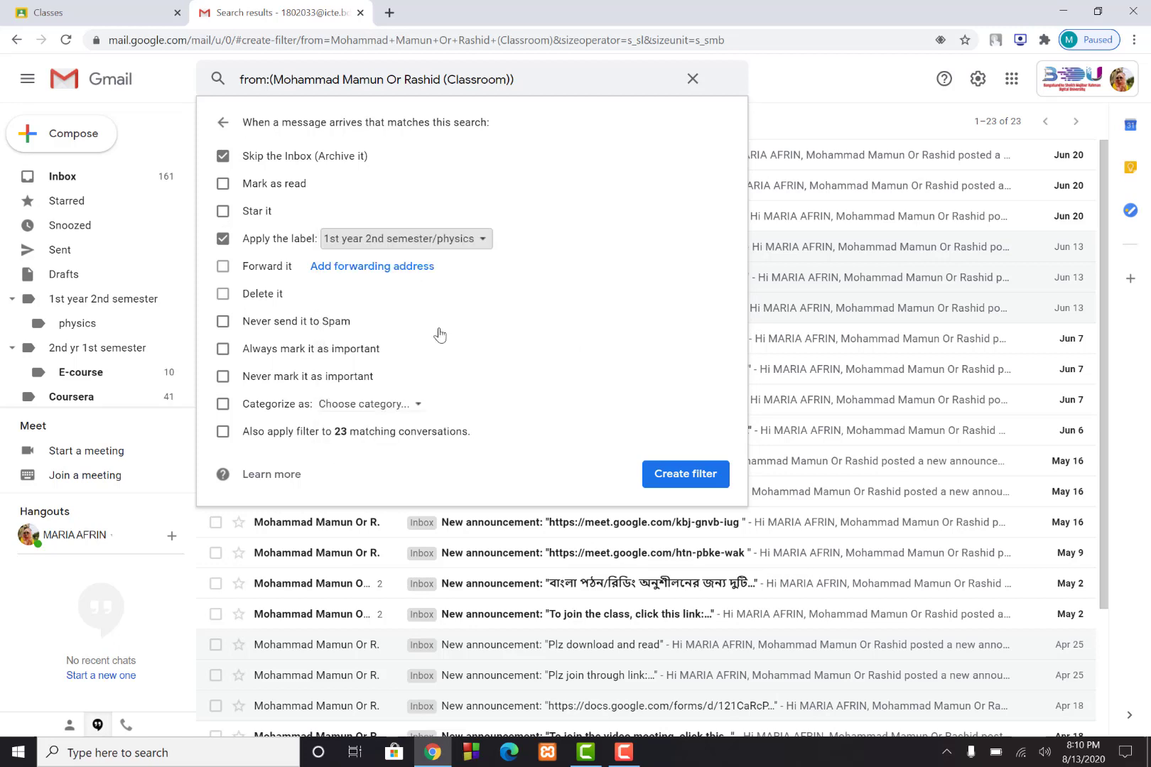
pyautogui.click(224, 323)
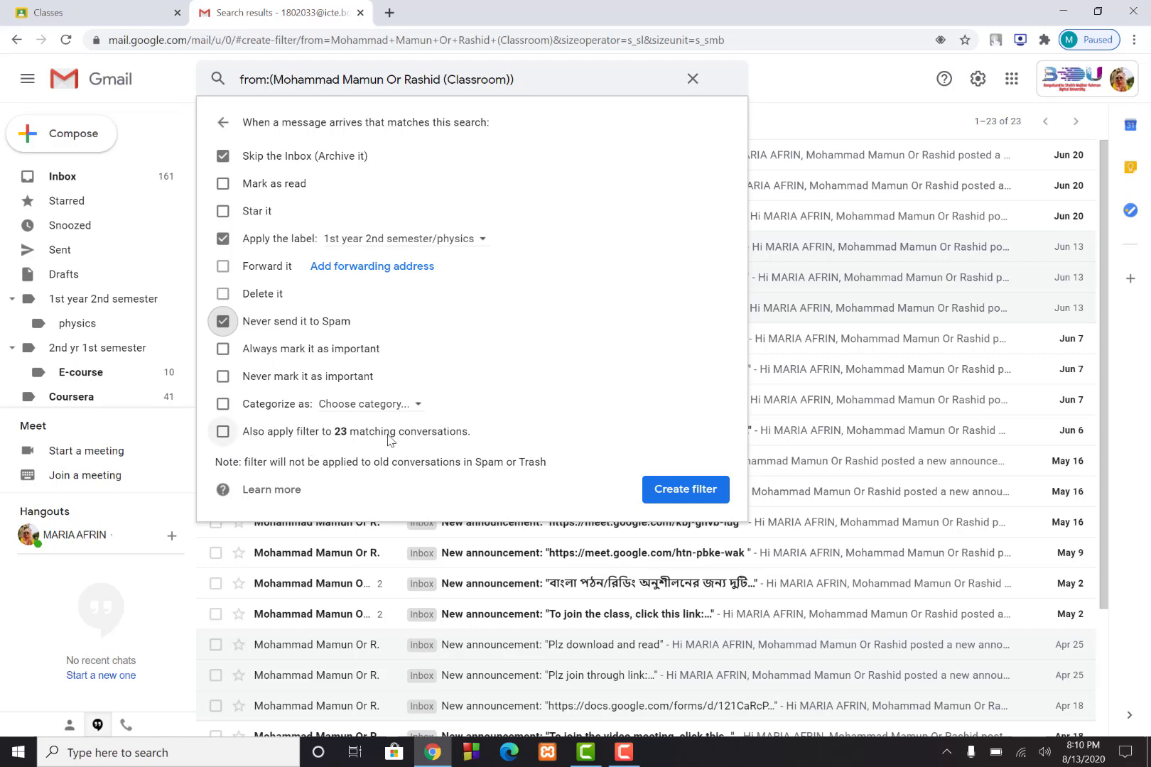
pyautogui.click(223, 432)
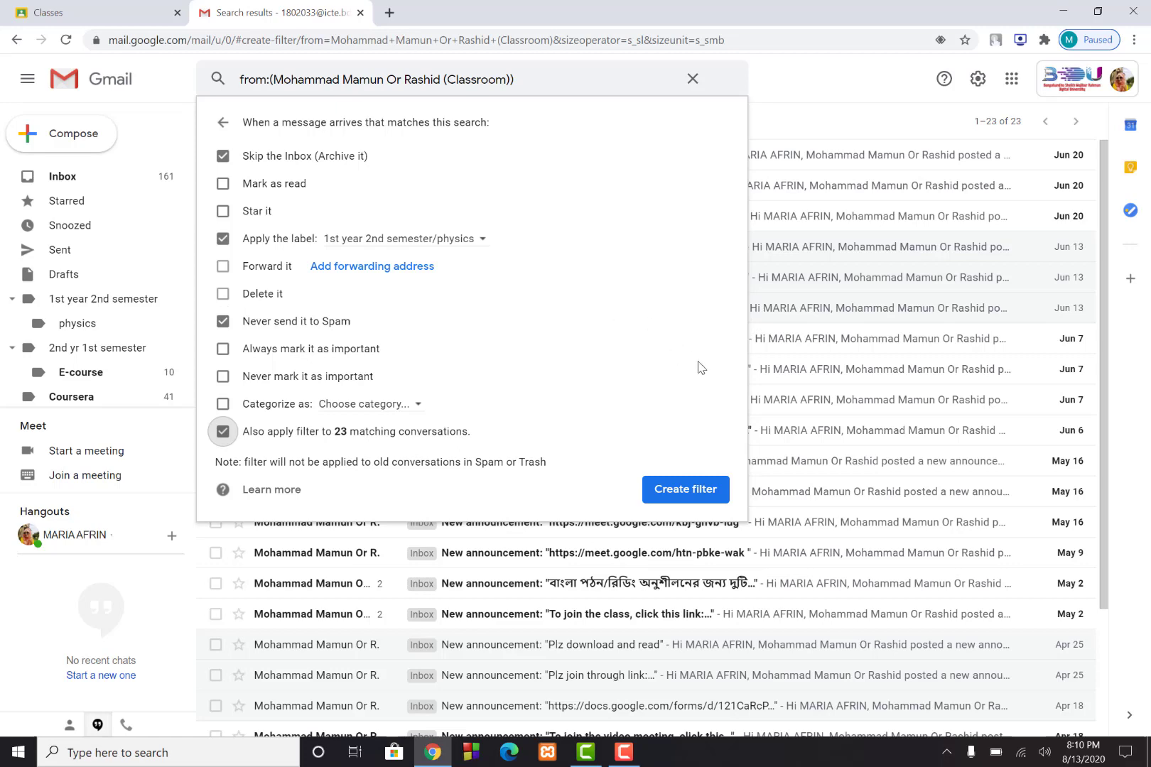
pyautogui.click(684, 490)
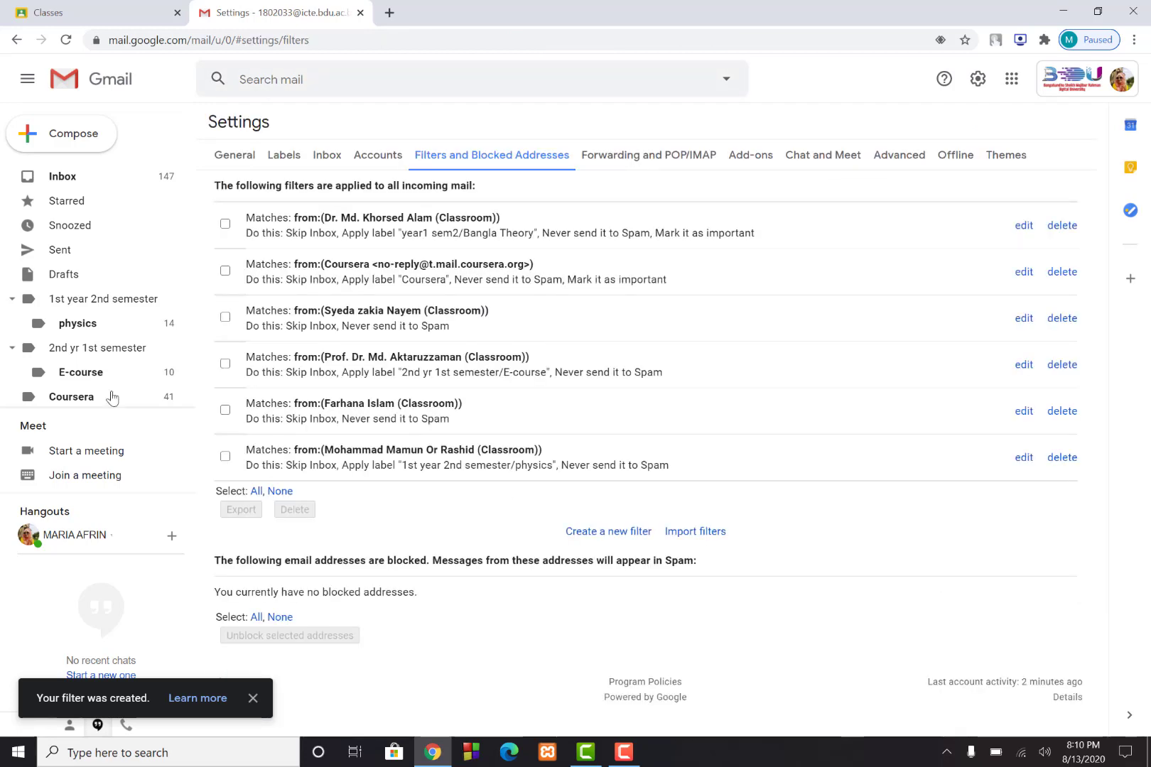
# Check the physics label's 23 Classroom conversations, then stop the screen recording
pyautogui.click(73, 331)
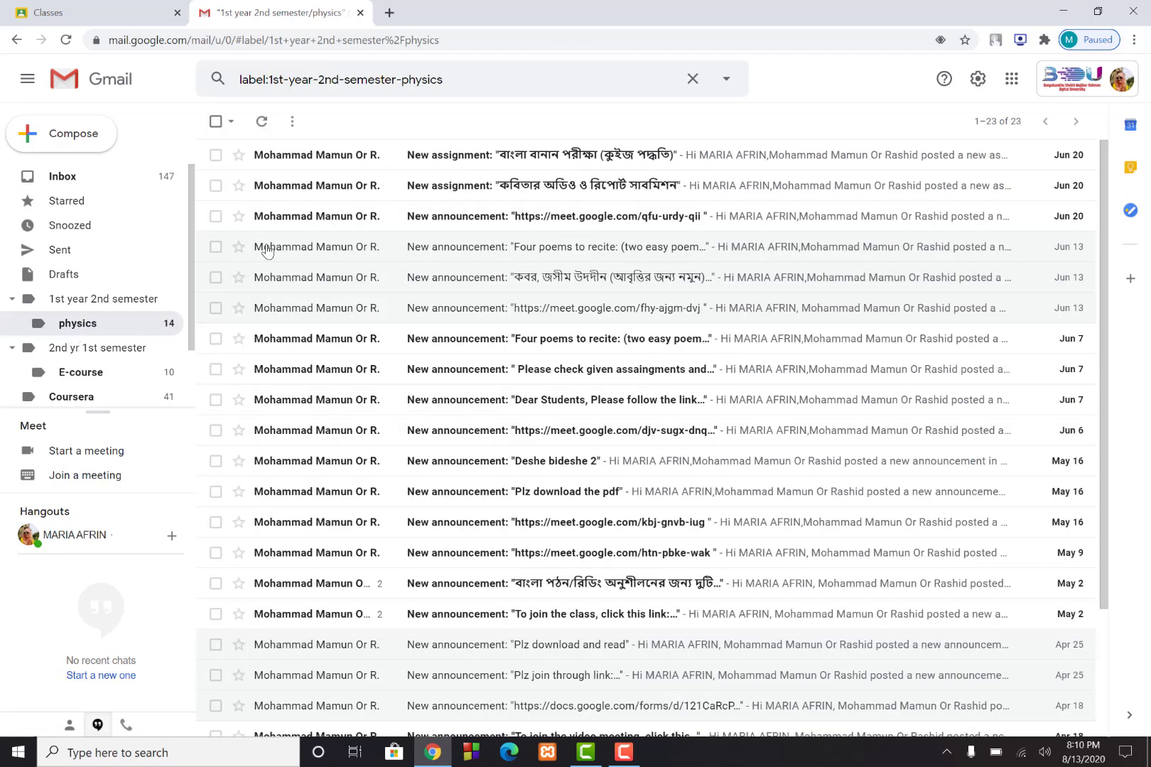
pyautogui.scroll(-3, 407, 544)
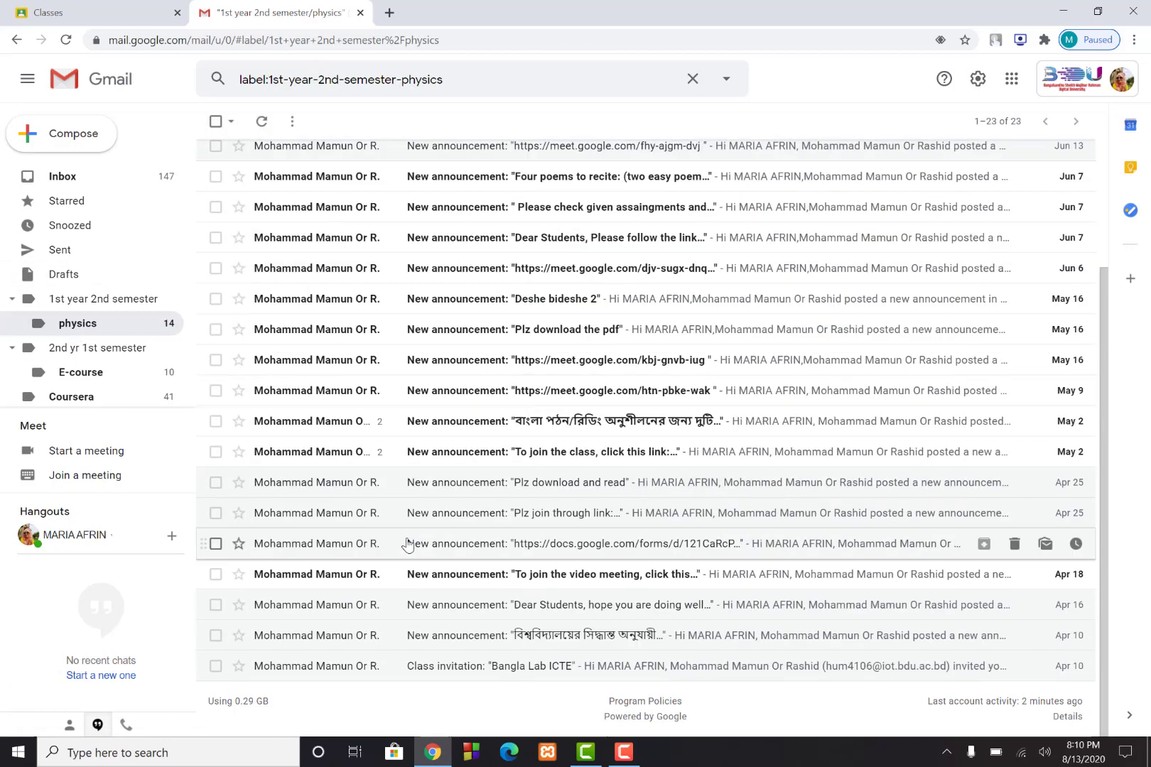
pyautogui.scroll(3, 406, 544)
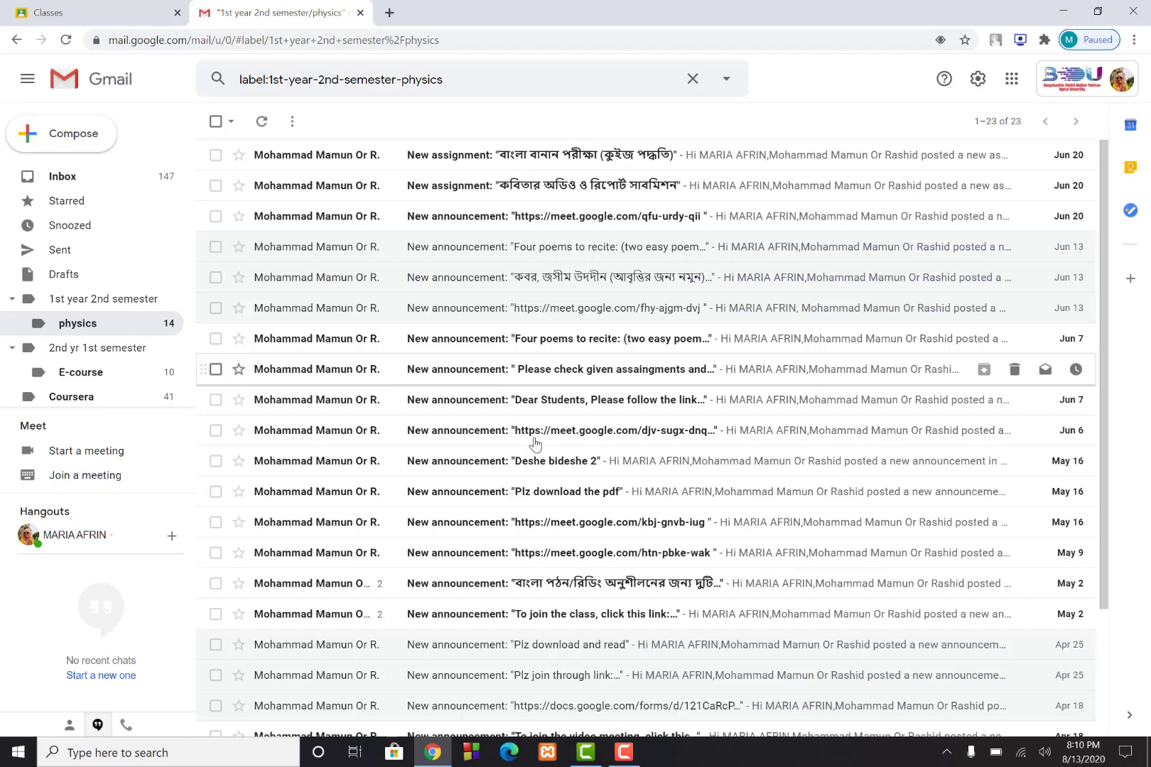
pyautogui.click(622, 753)
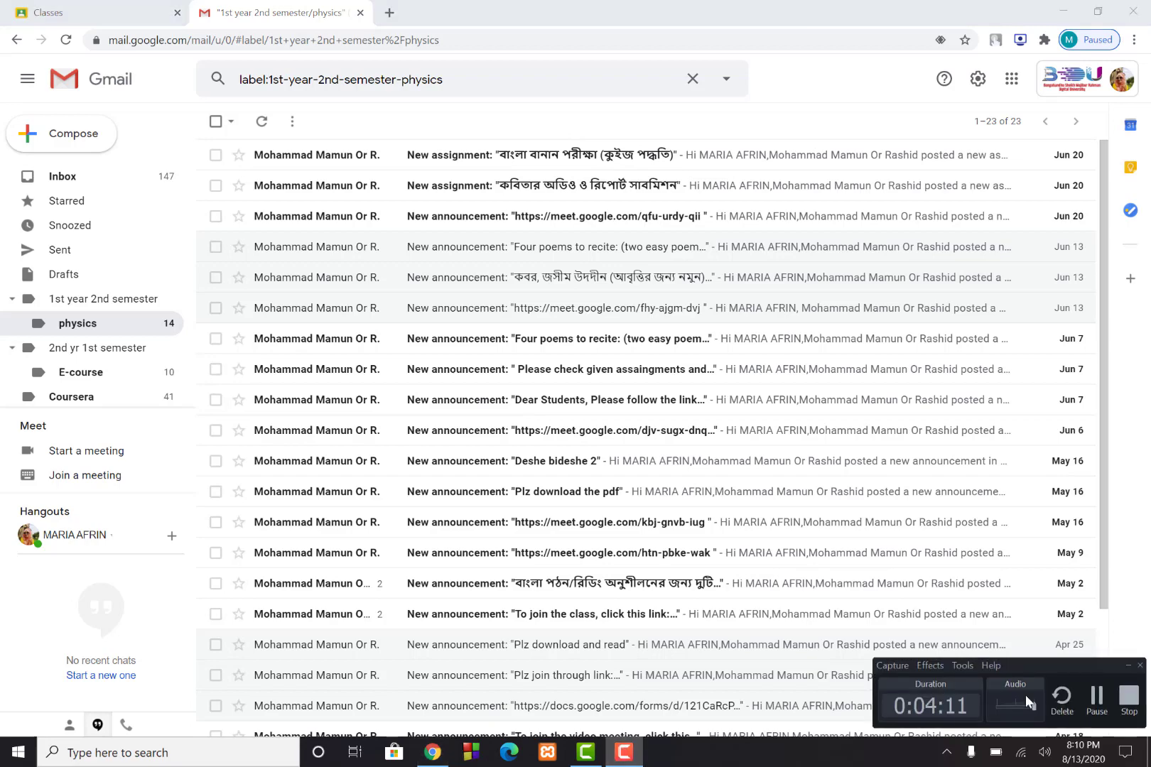
pyautogui.click(1128, 703)
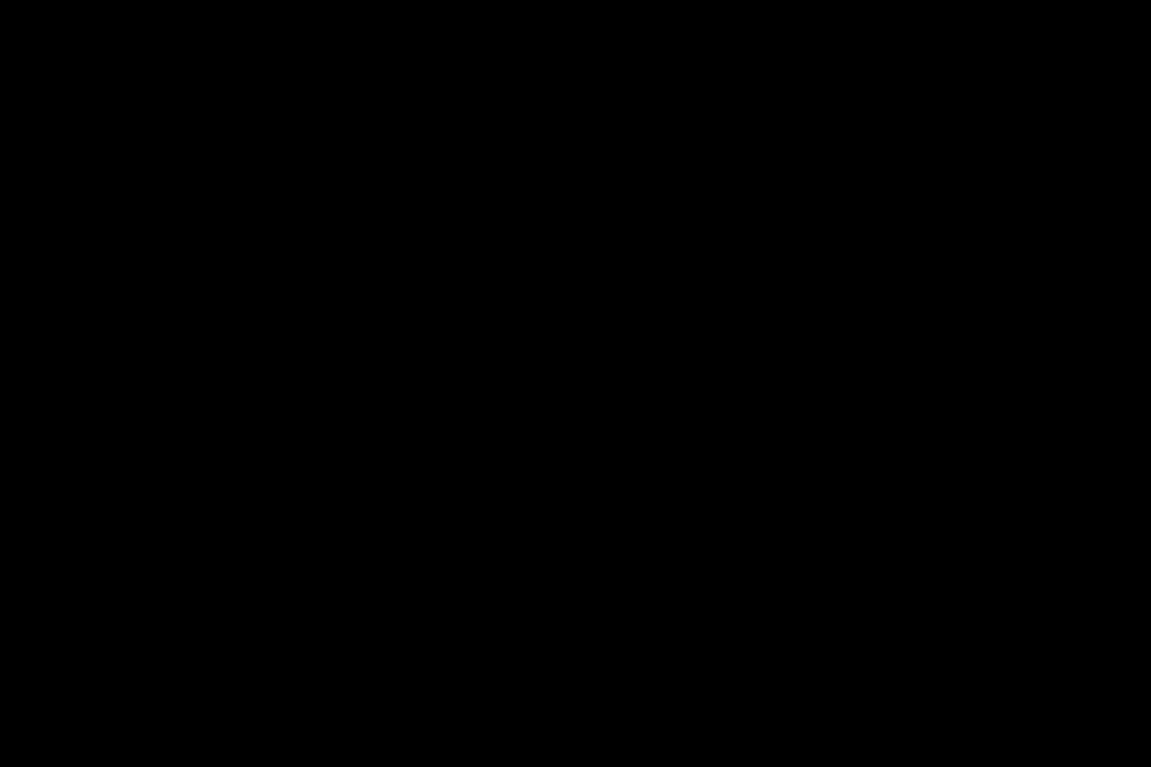